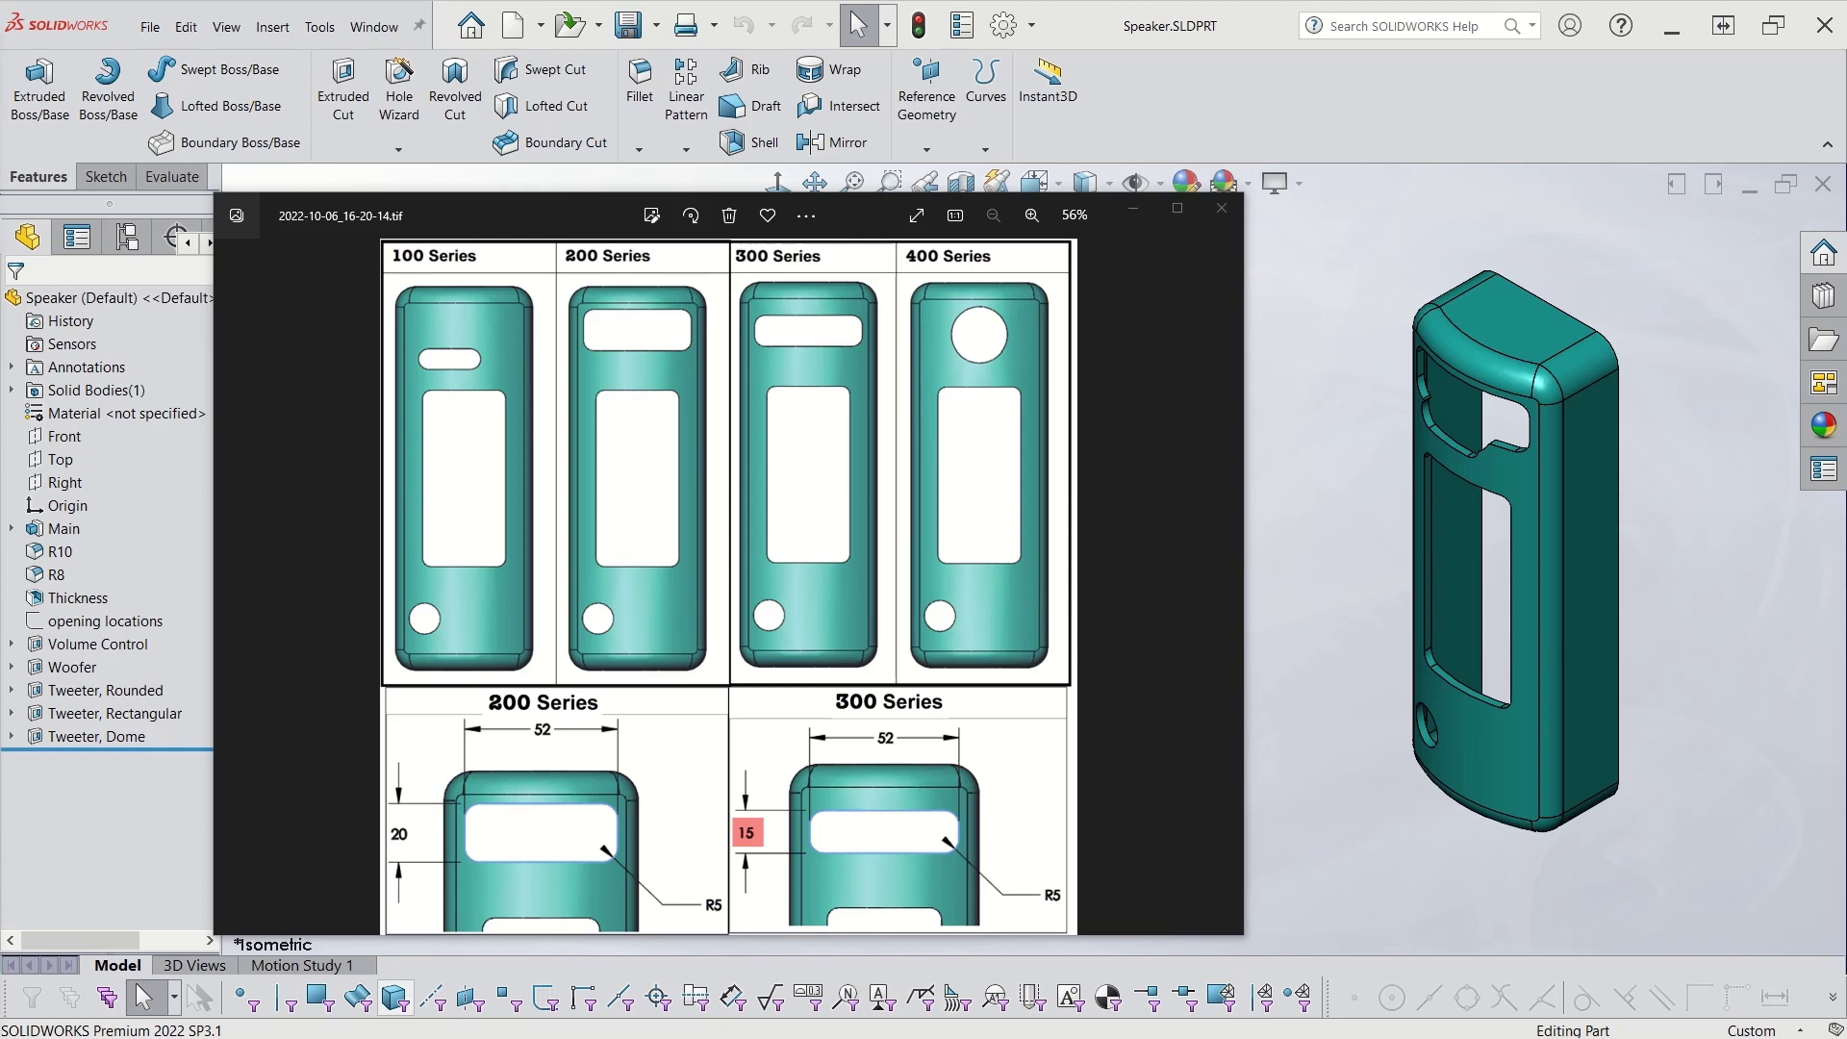
Close the reference photo and select Tweeter Rounded, Rectangular, Dome and Sketch6 together in the tree.
{"action": "left_click", "coordinate": [1493, 140]}
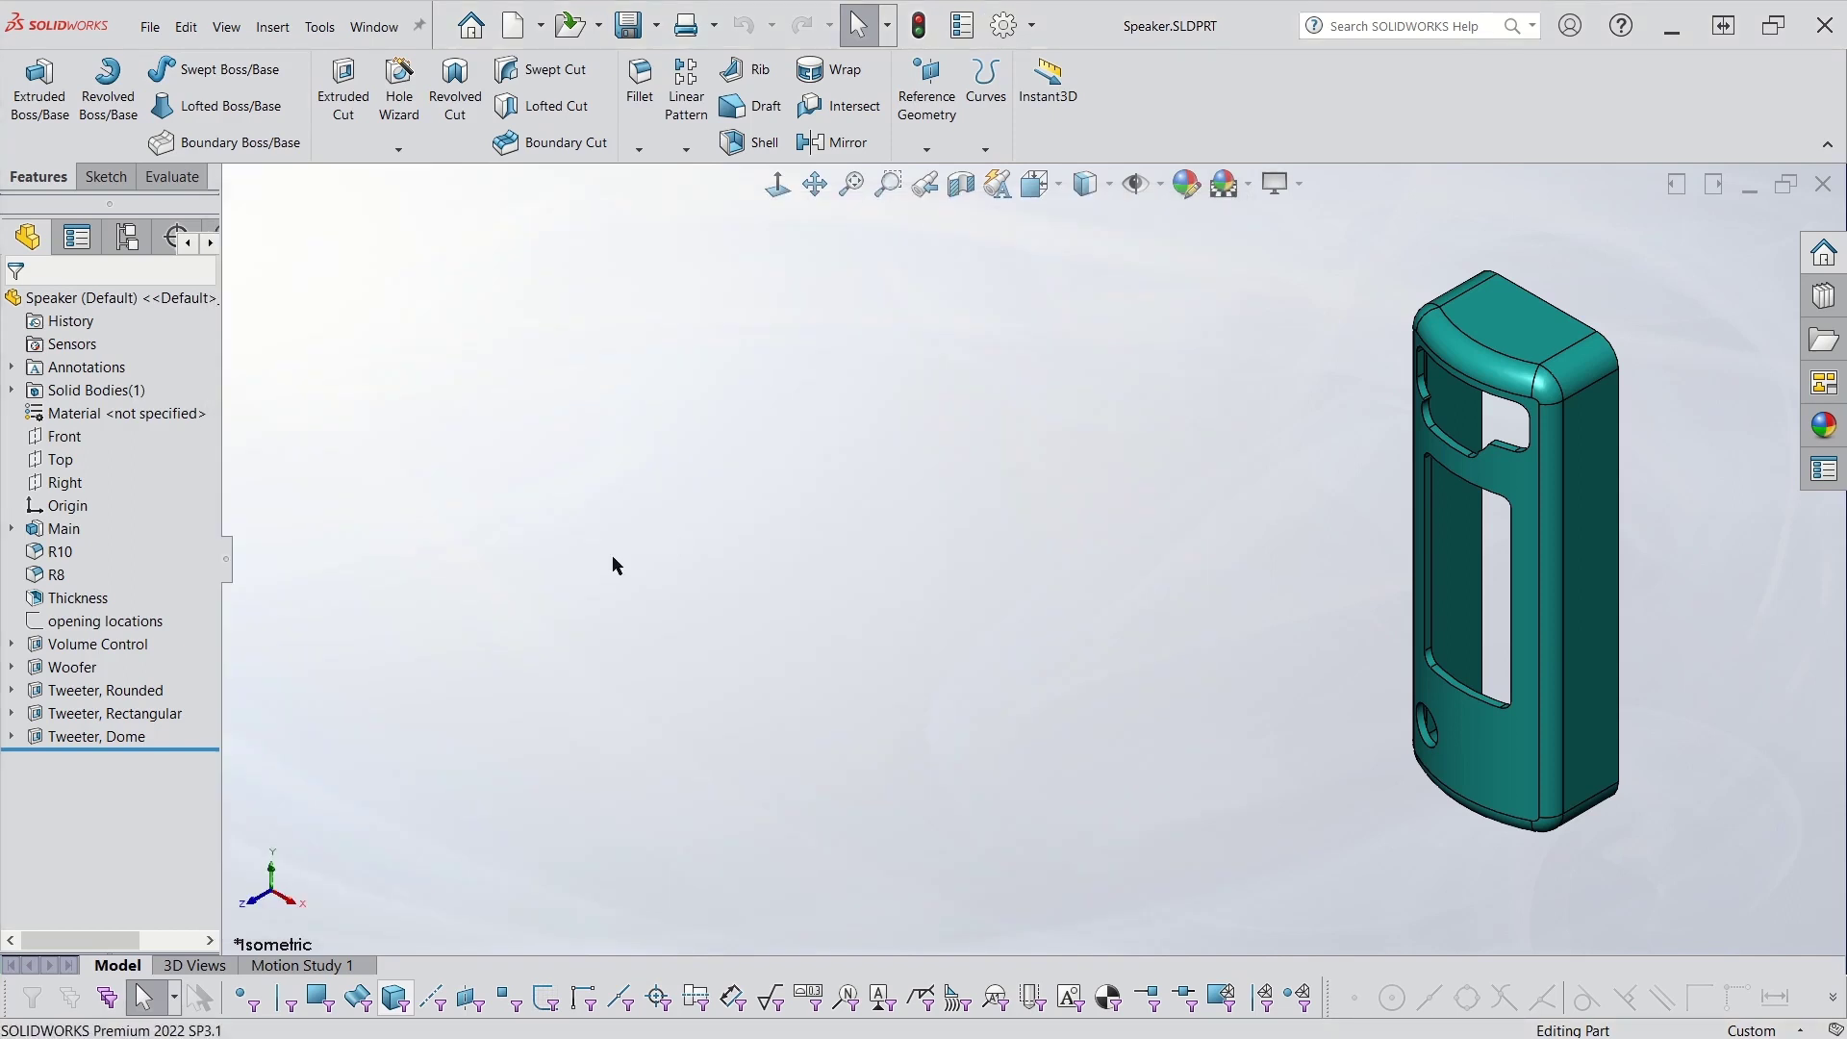
{"action": "left_click", "coordinate": [129, 692]}
{"action": "left_click", "coordinate": [110, 716], "text": "ctrl"}
{"action": "left_click", "coordinate": [96, 736], "text": "ctrl"}
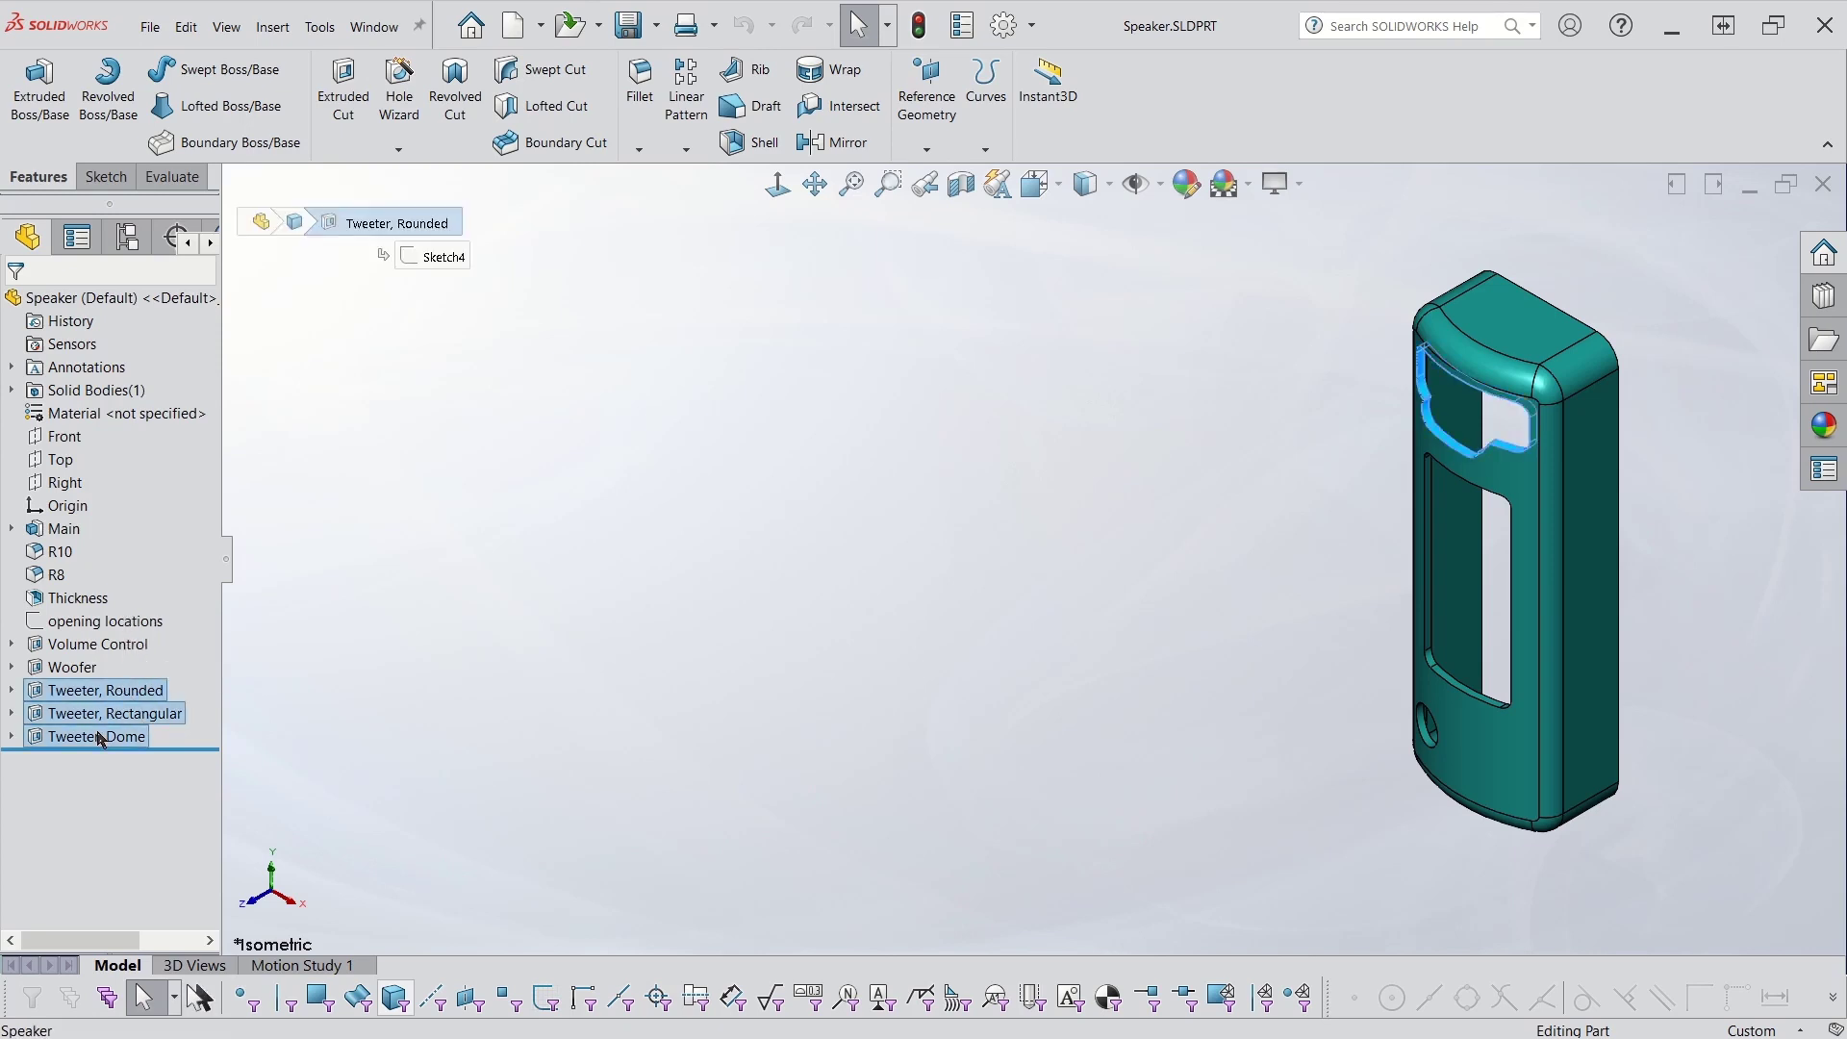
{"action": "left_click", "coordinate": [12, 713]}
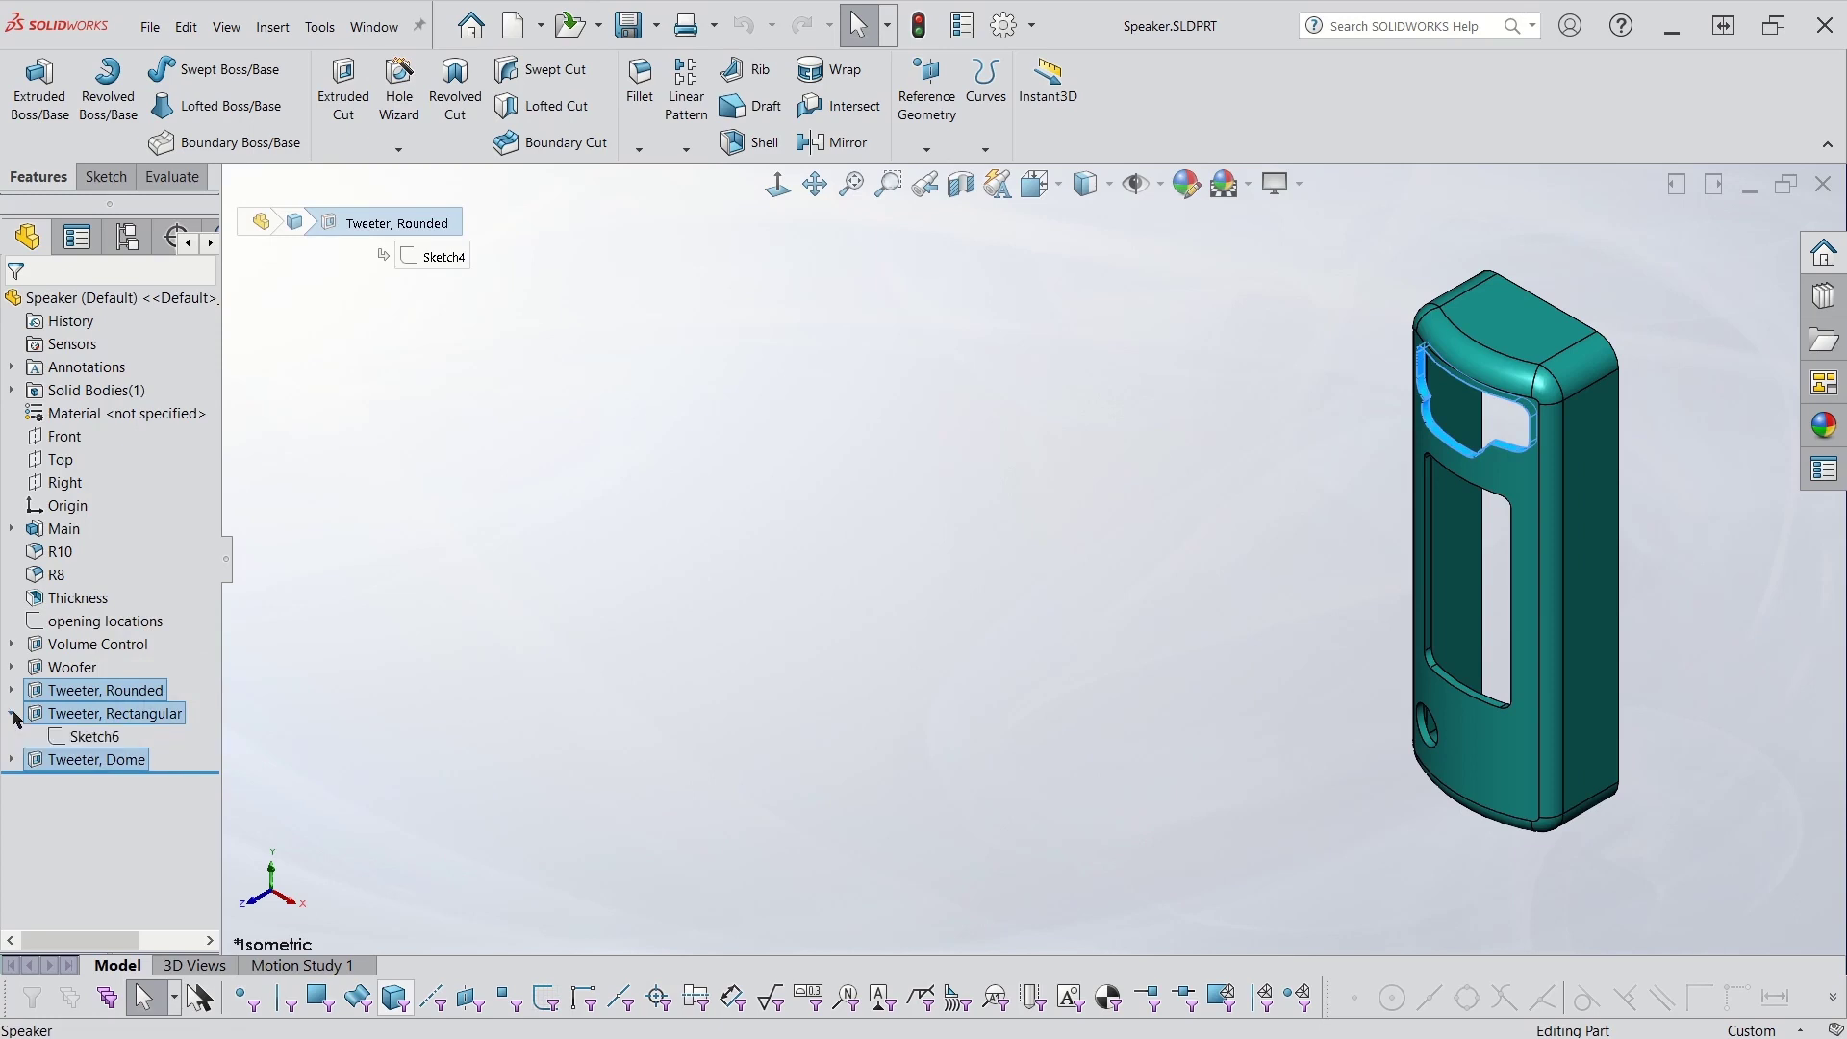
{"action": "left_click", "coordinate": [92, 738], "text": "ctrl"}
{"action": "right_click", "coordinate": [60, 702]}
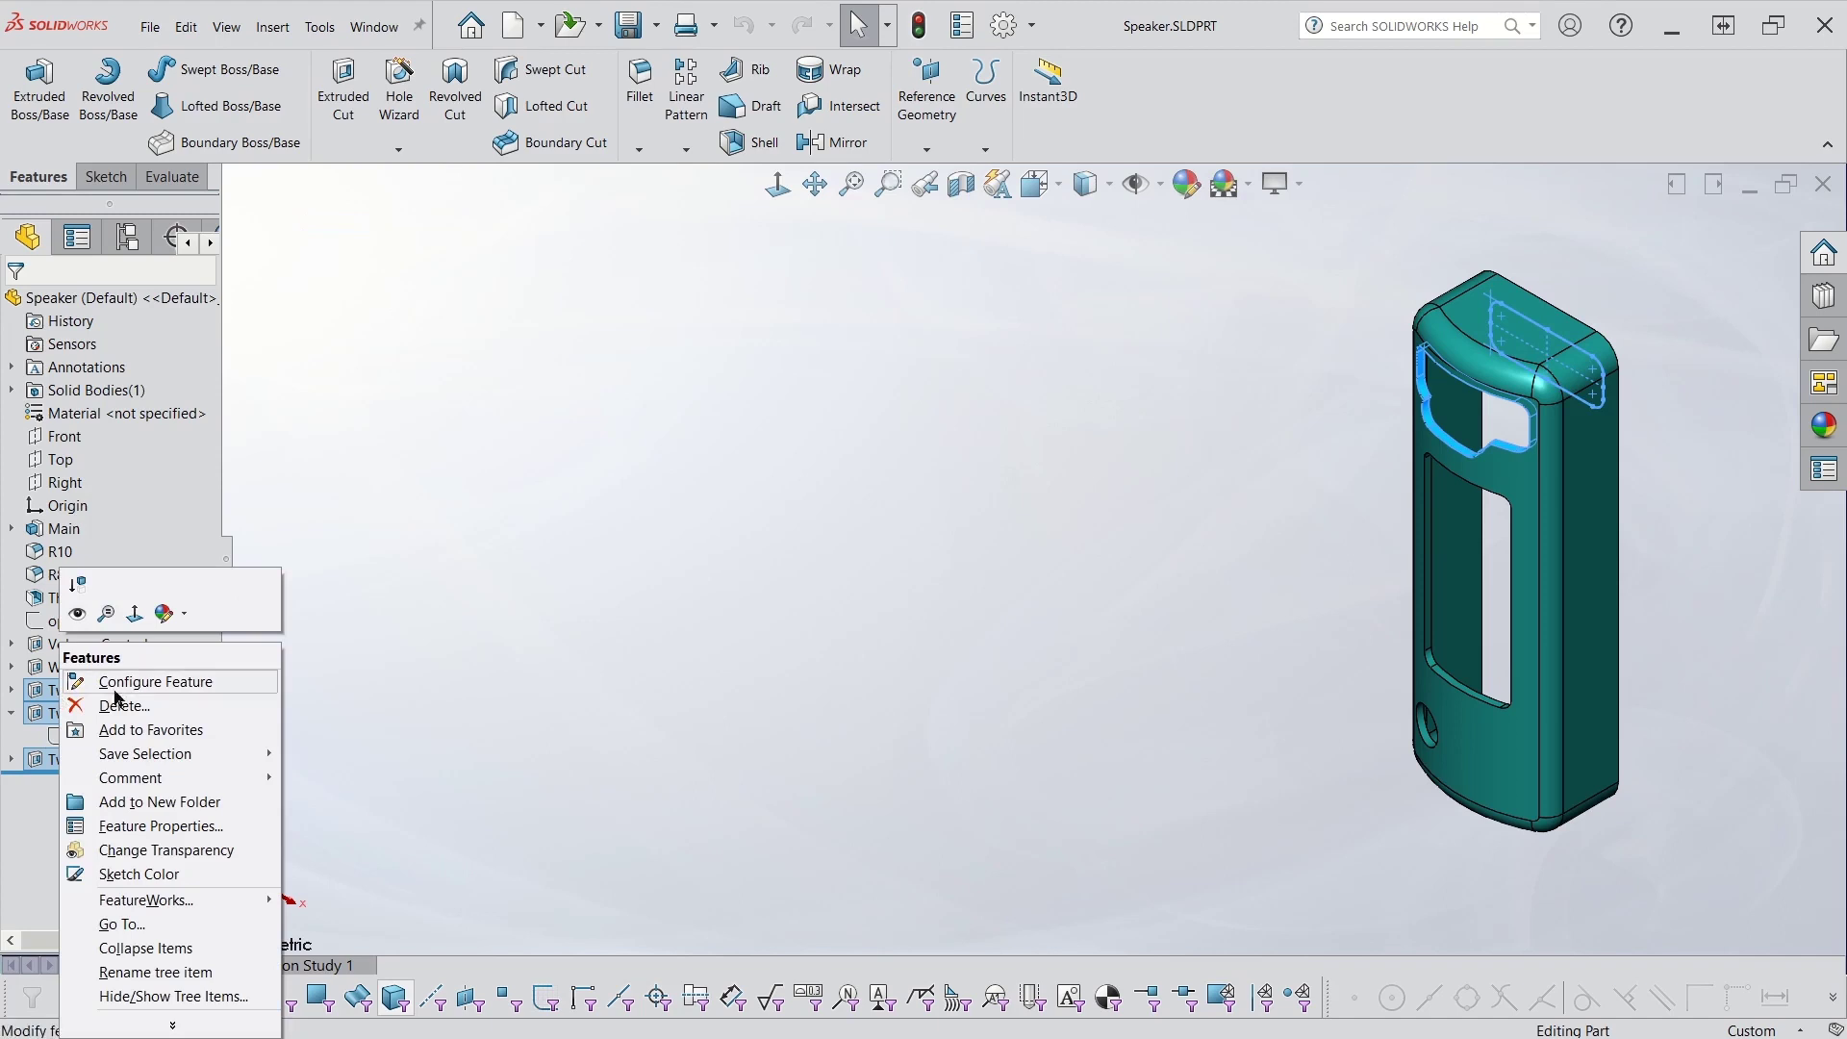
Open Configure Feature for the selection and save the table view as 'Configs'.
{"action": "left_click", "coordinate": [145, 681]}
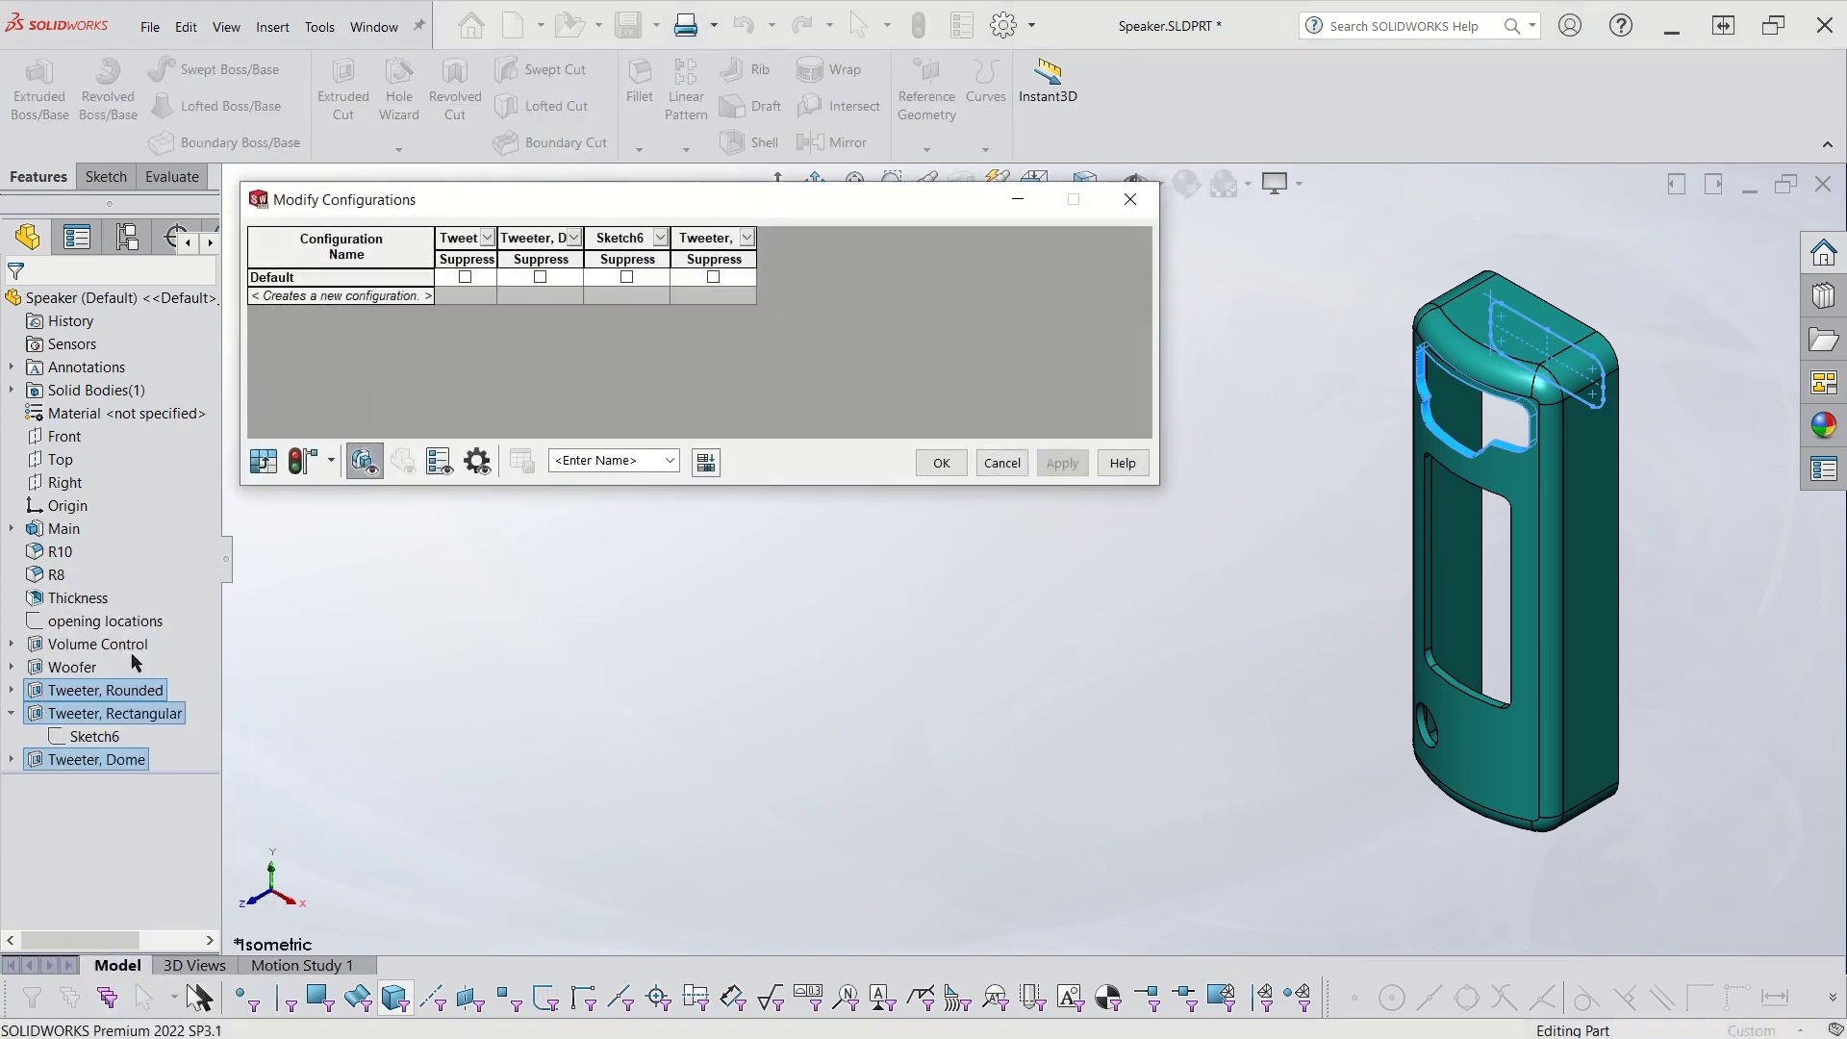
{"action": "left_click", "coordinate": [610, 460]}
{"action": "type", "text": "Configs"}
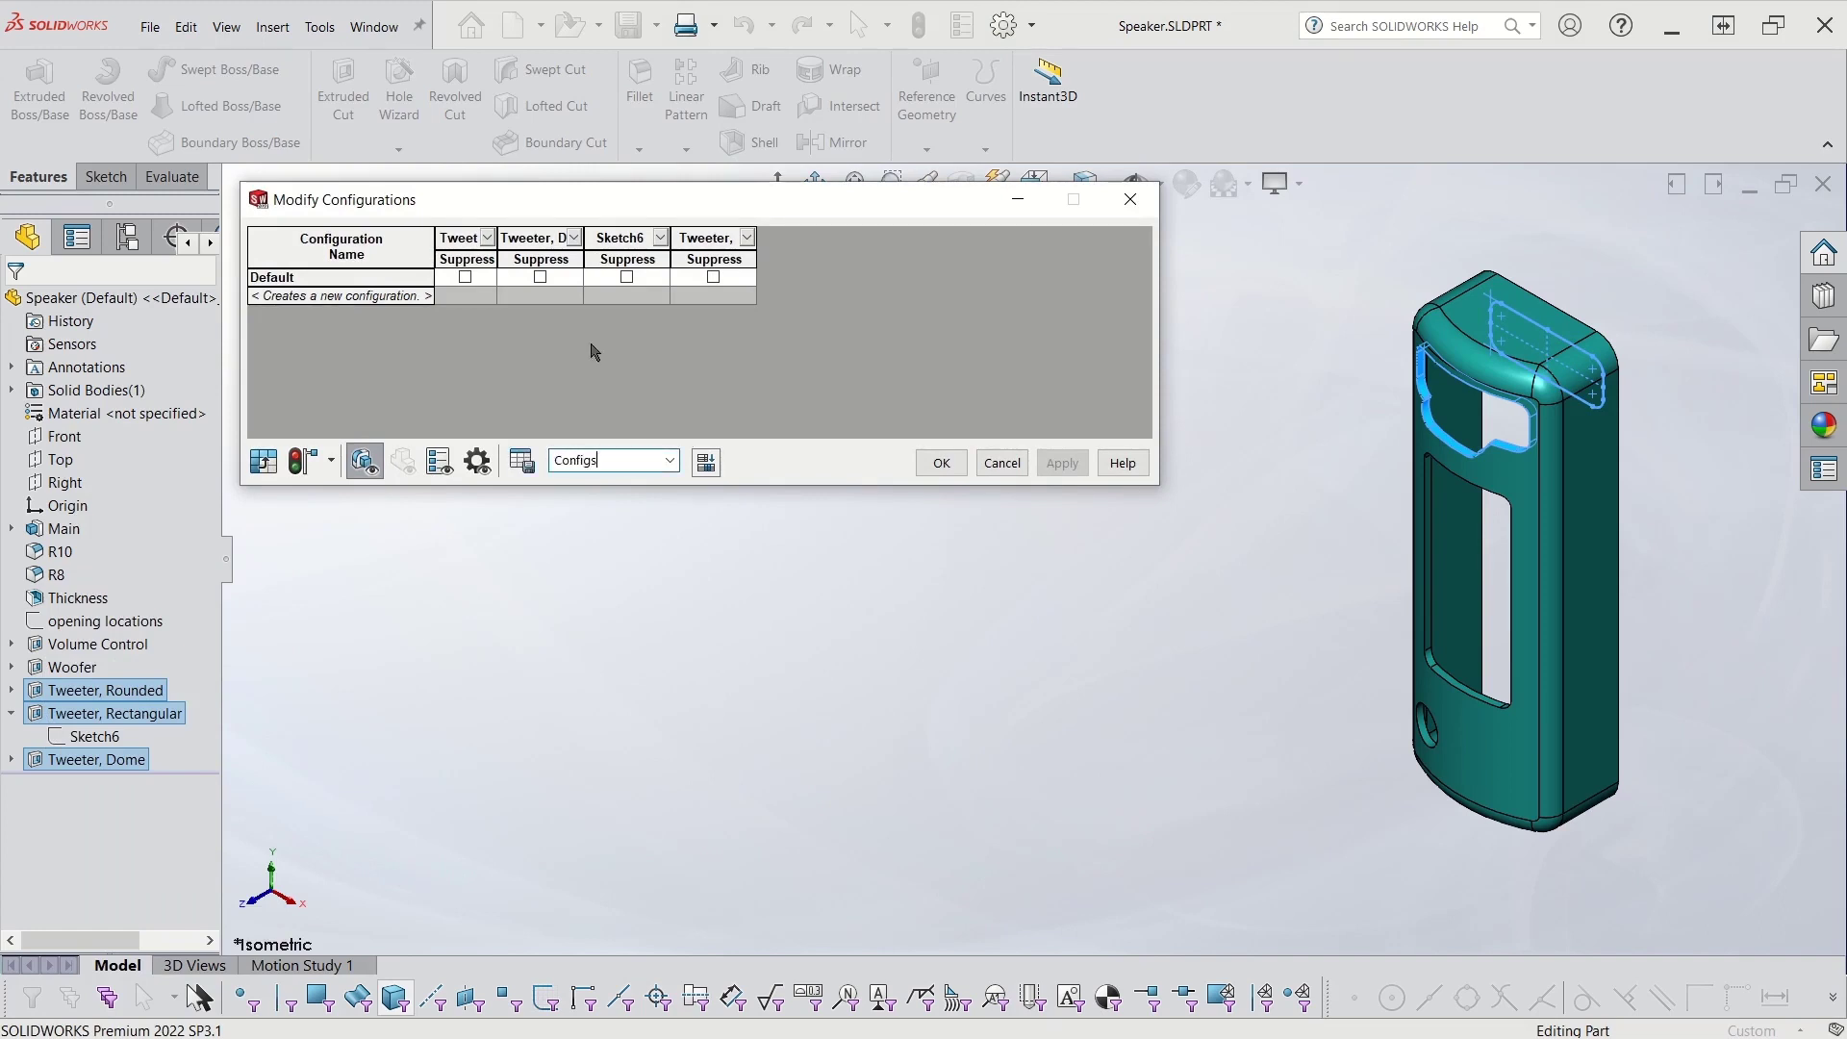
{"action": "left_click", "coordinate": [523, 463]}
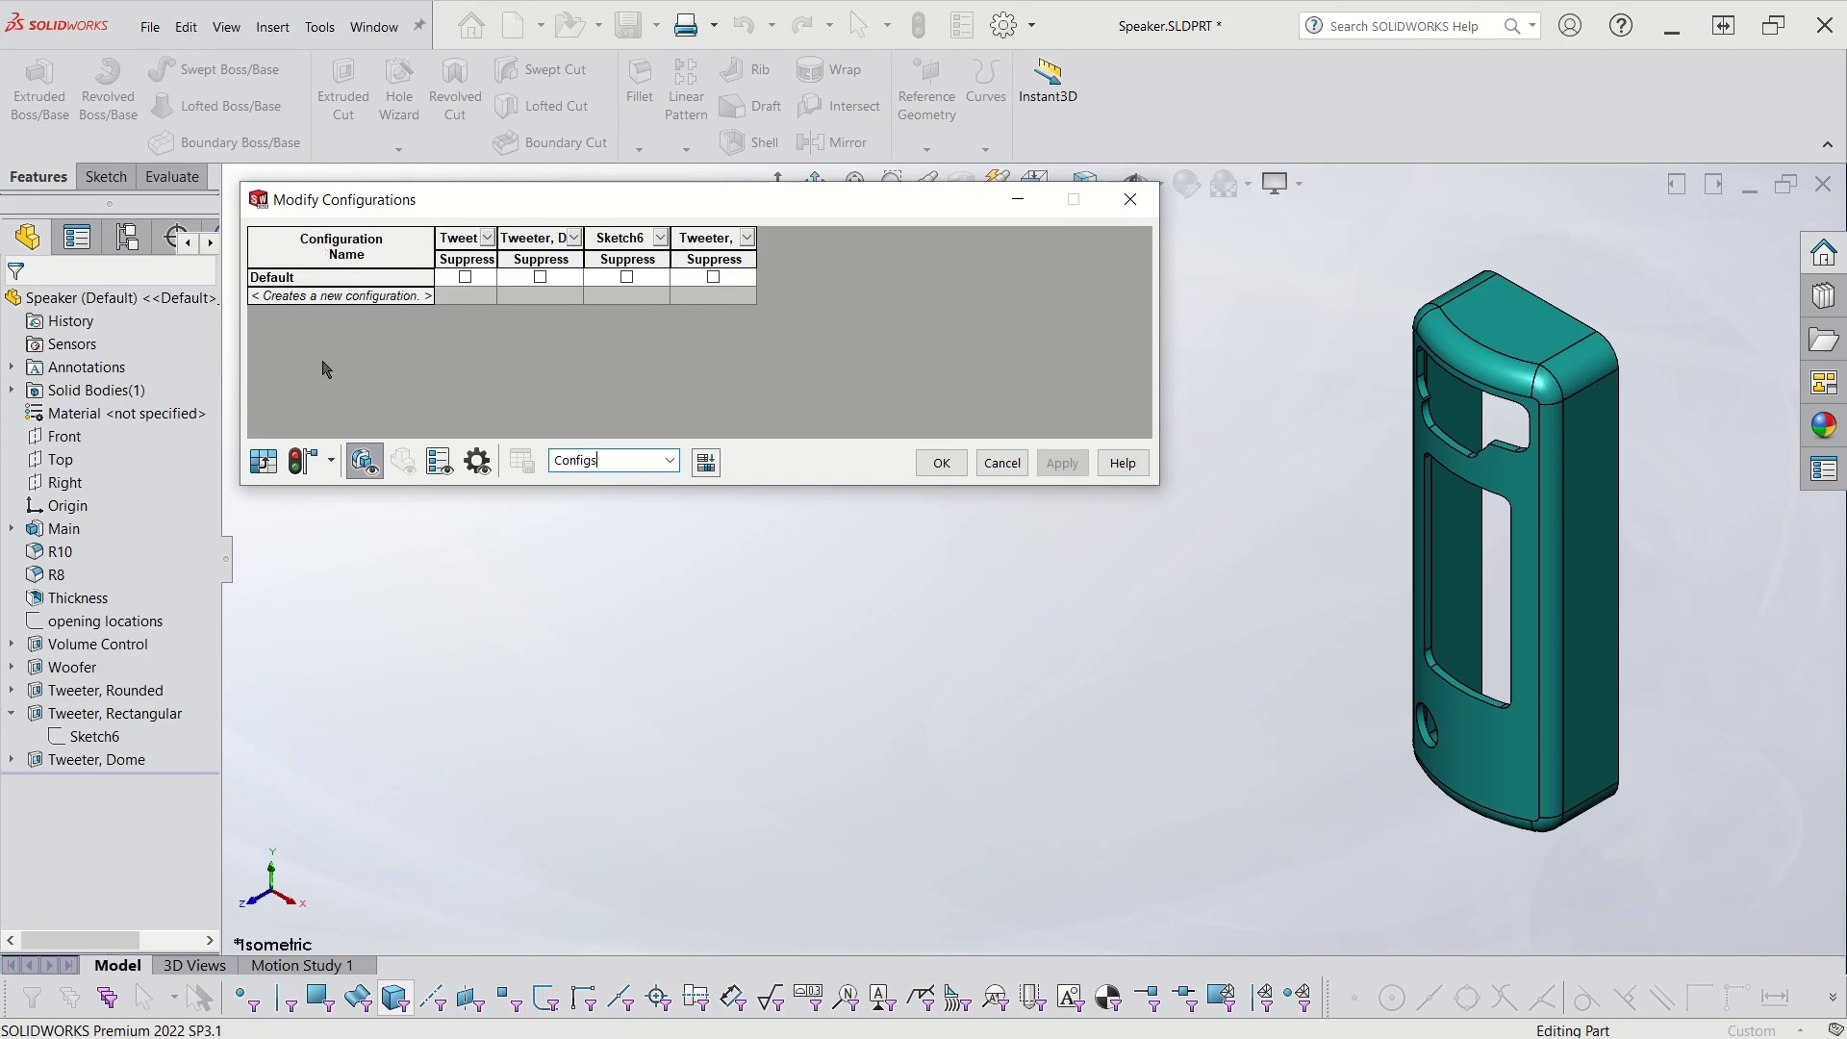
Widen the tweeter columns and delete the Sketch6 column from the table.
{"action": "left_click_drag", "start_coordinate": [497, 236], "coordinate": [779, 236]}
{"action": "left_click_drag", "start_coordinate": [952, 238], "coordinate": [1027, 238]}
{"action": "right_click", "coordinate": [810, 241]}
{"action": "left_click", "coordinate": [847, 271]}
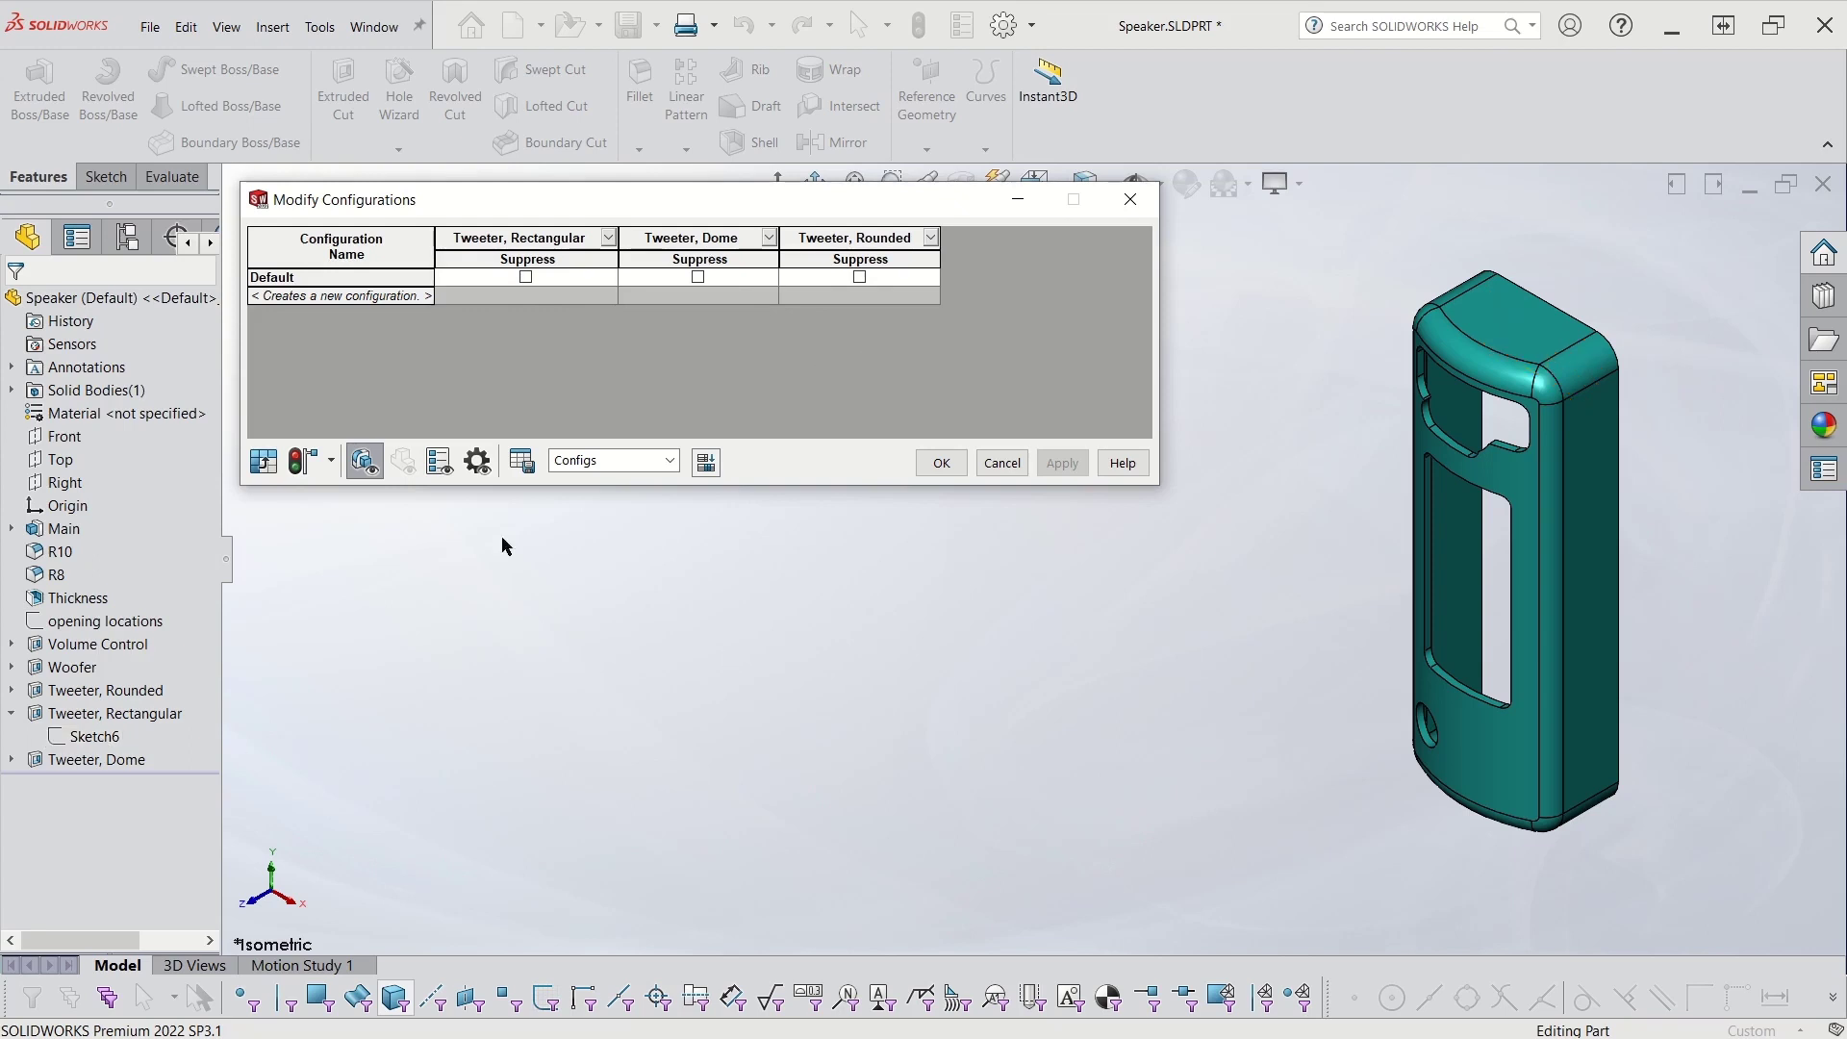
Add Sketch6's D1 dimension (20.000mm) as a table column and remove its Suppress column.
{"action": "left_click", "coordinate": [79, 737]}
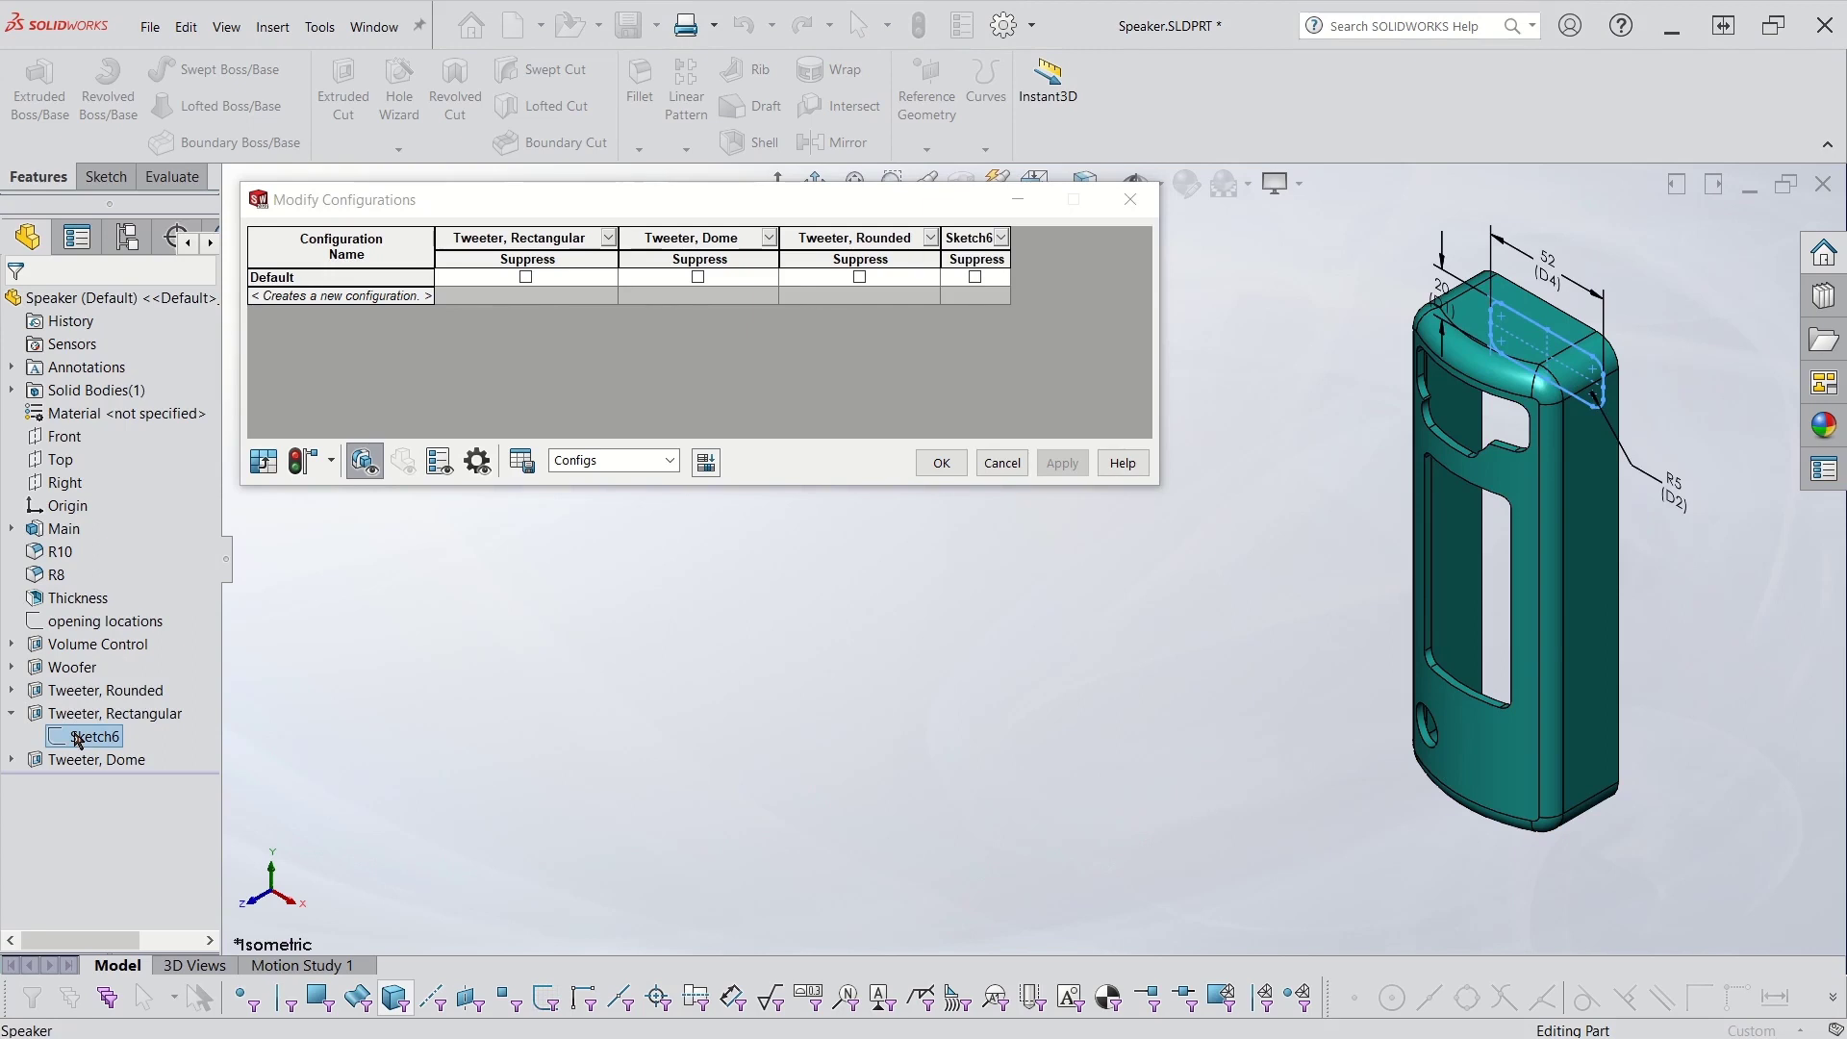
{"action": "left_click", "coordinate": [1013, 285]}
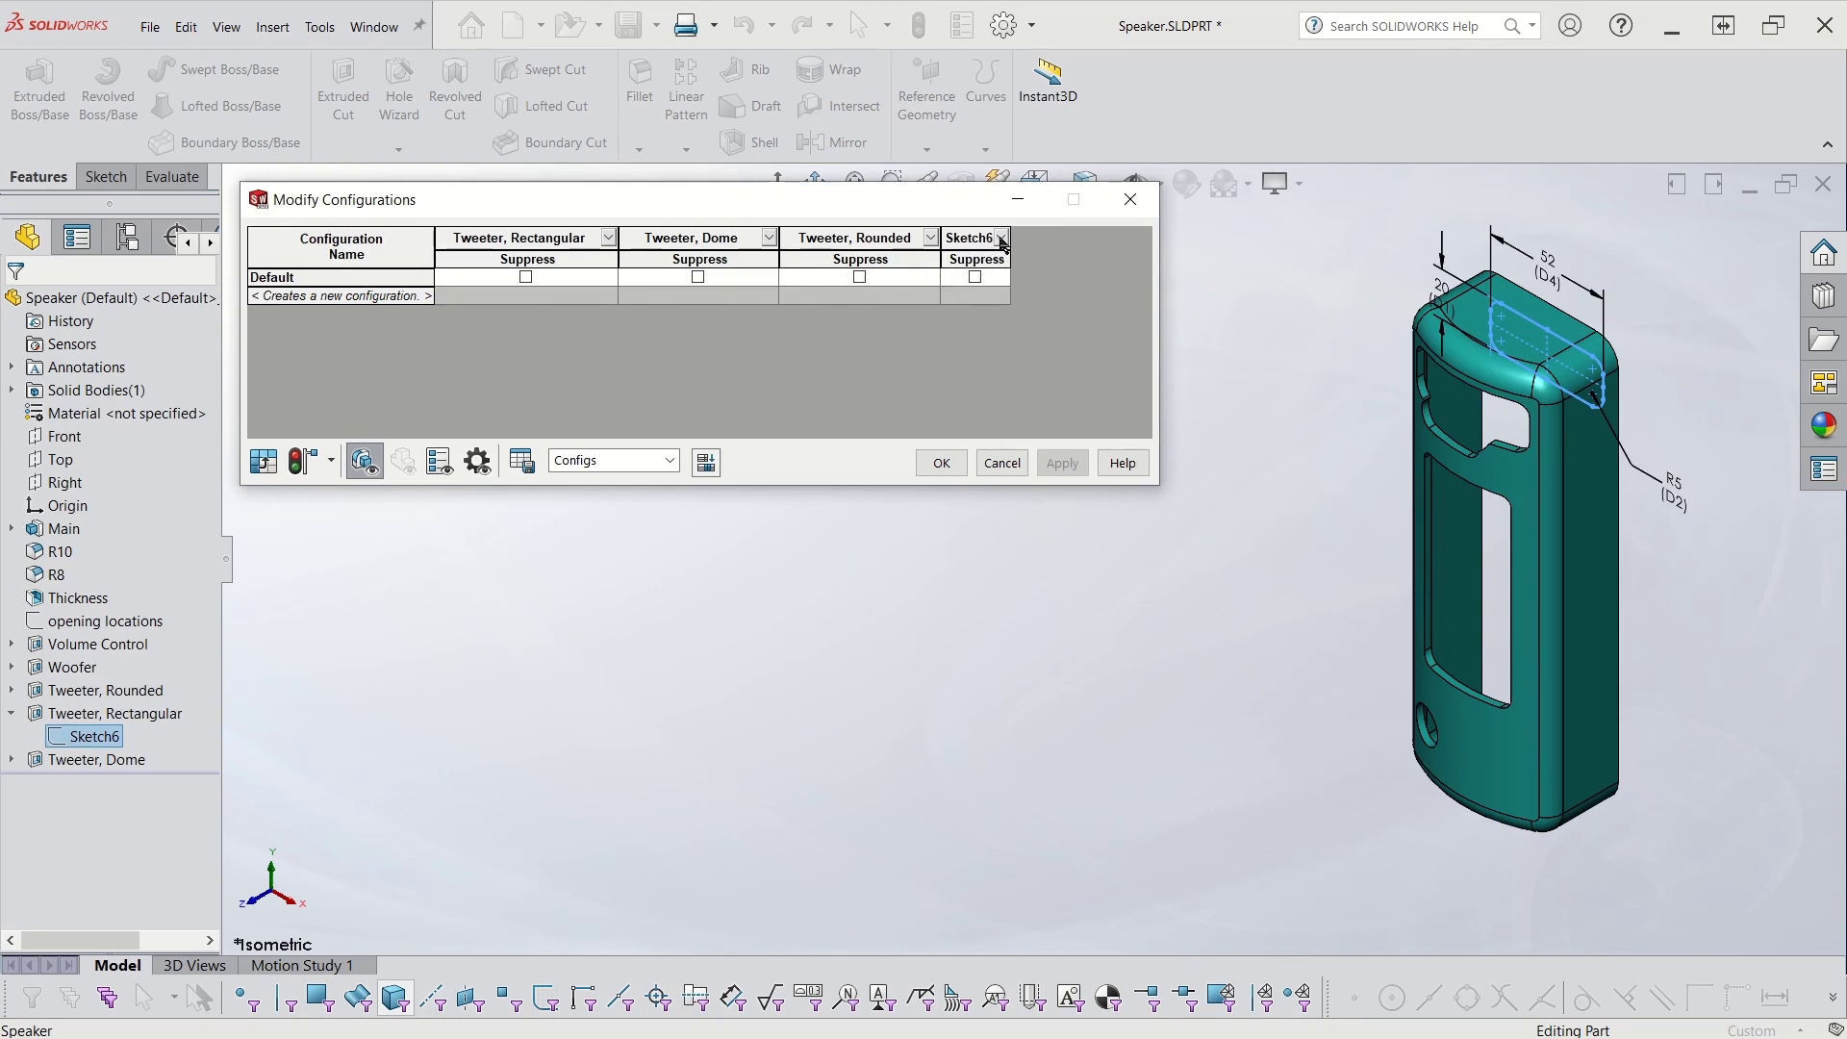
{"action": "left_click", "coordinate": [1000, 238]}
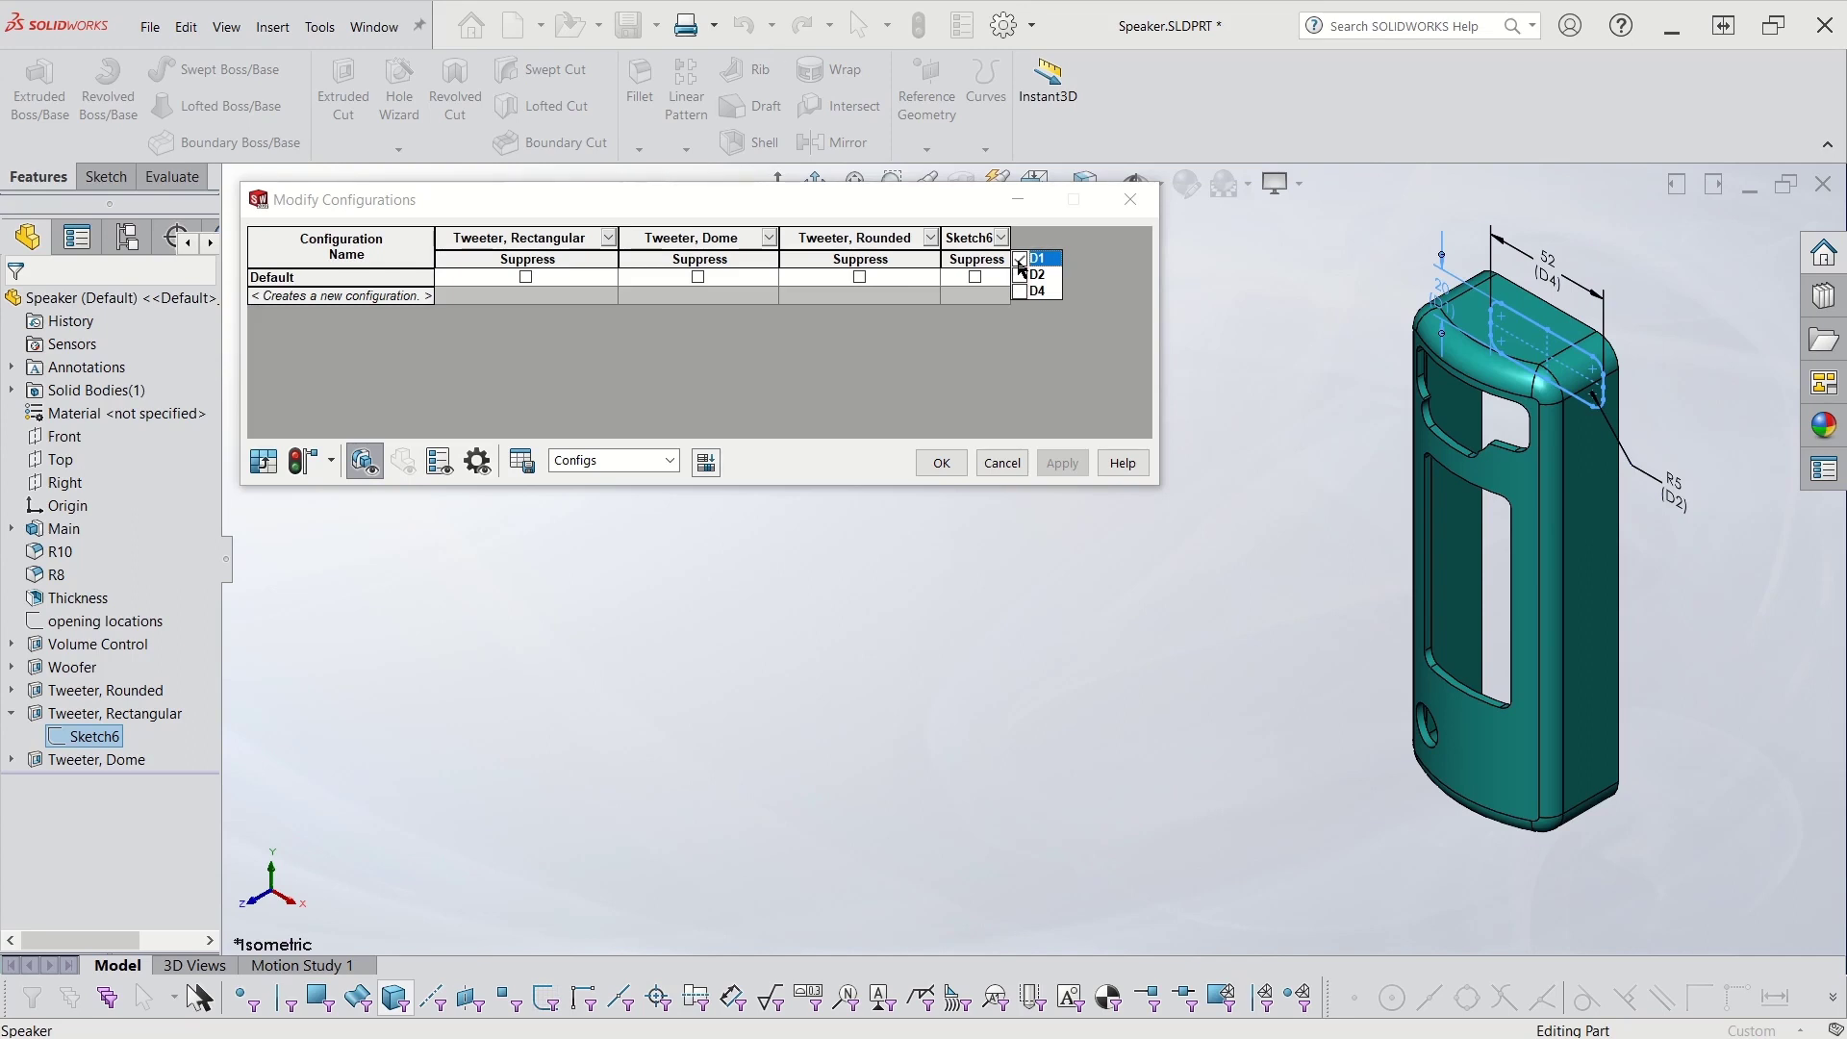
{"action": "left_click", "coordinate": [1023, 363]}
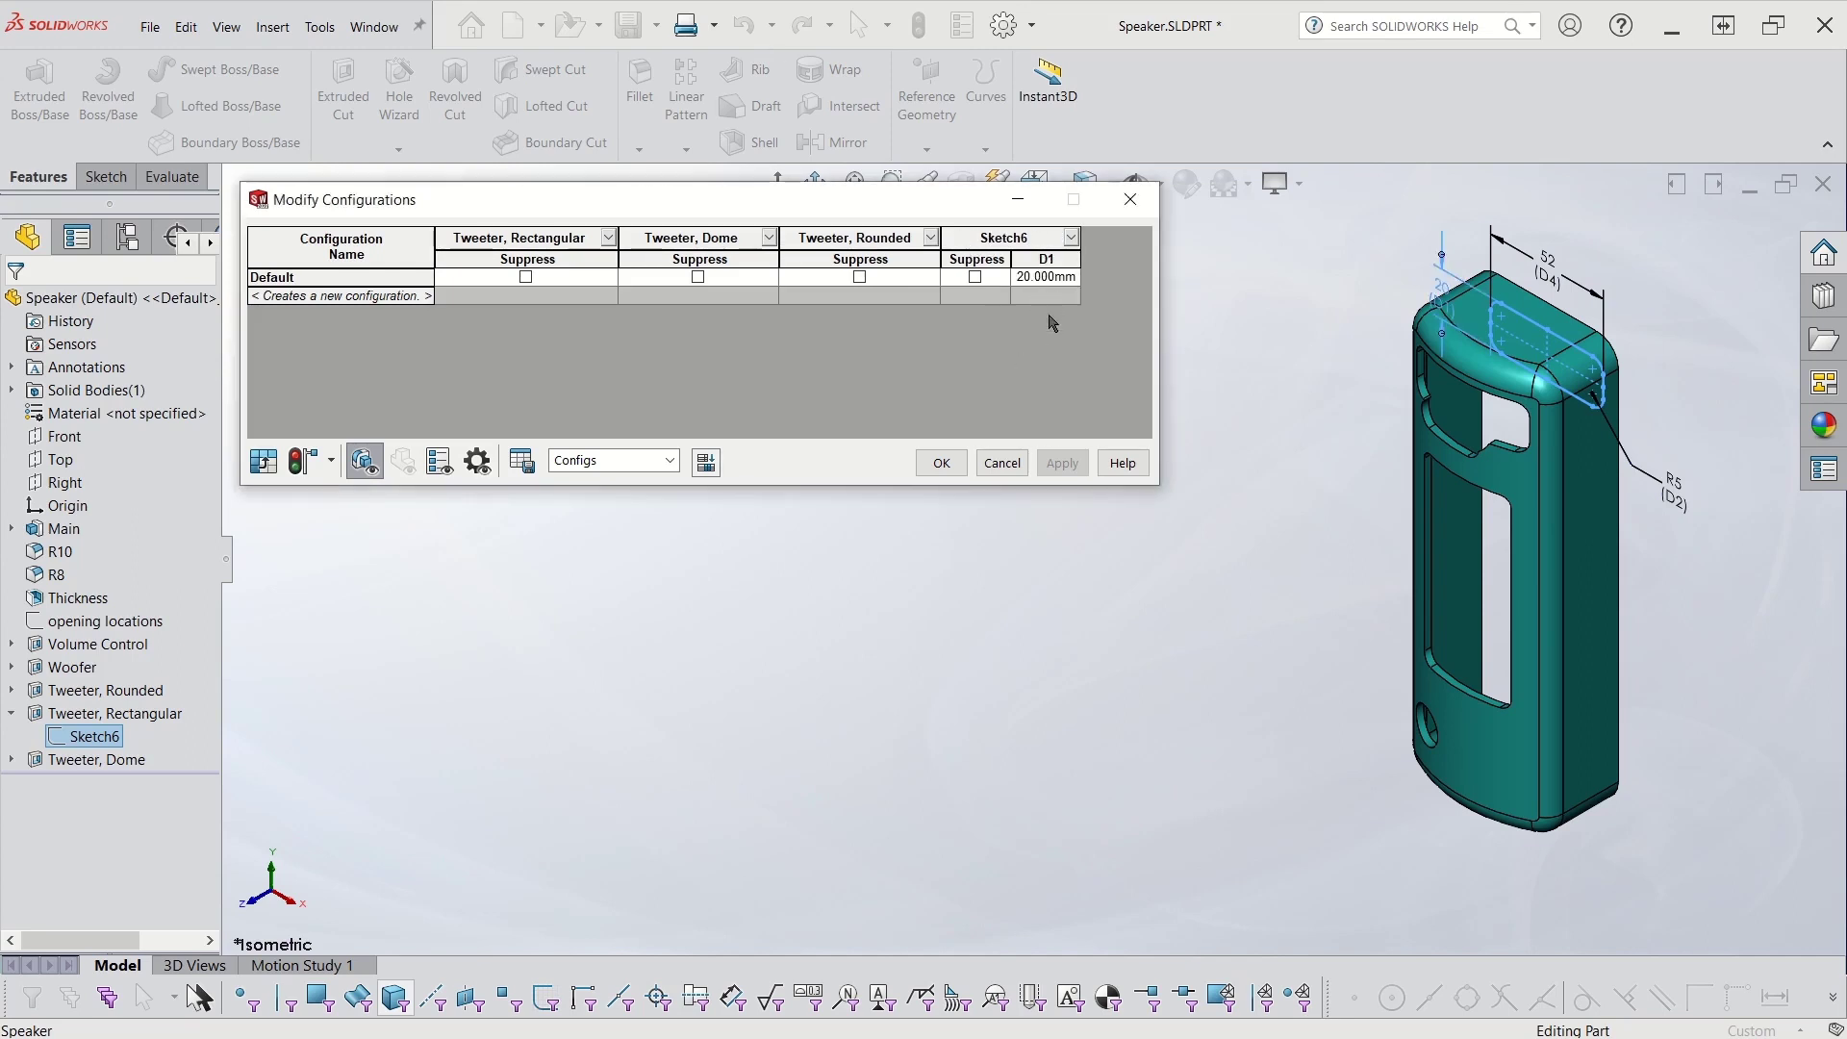
{"action": "right_click", "coordinate": [979, 260]}
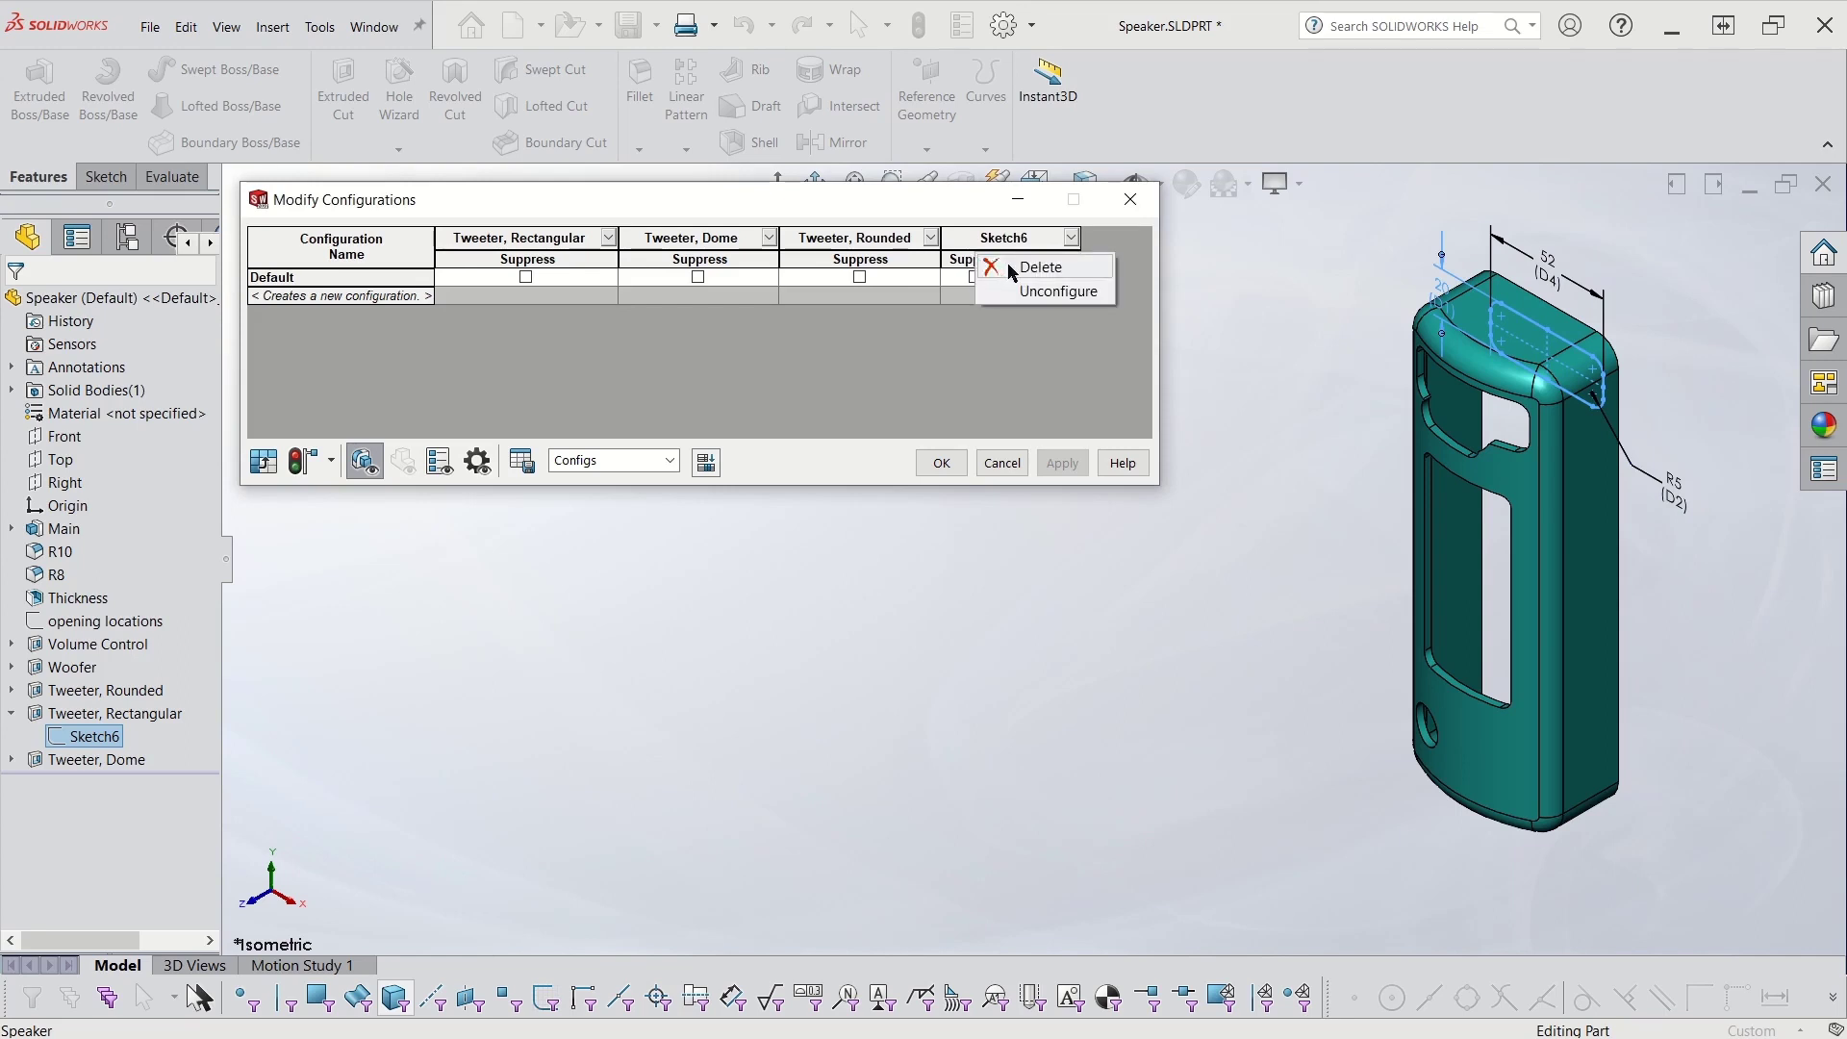
{"action": "left_click", "coordinate": [1011, 272]}
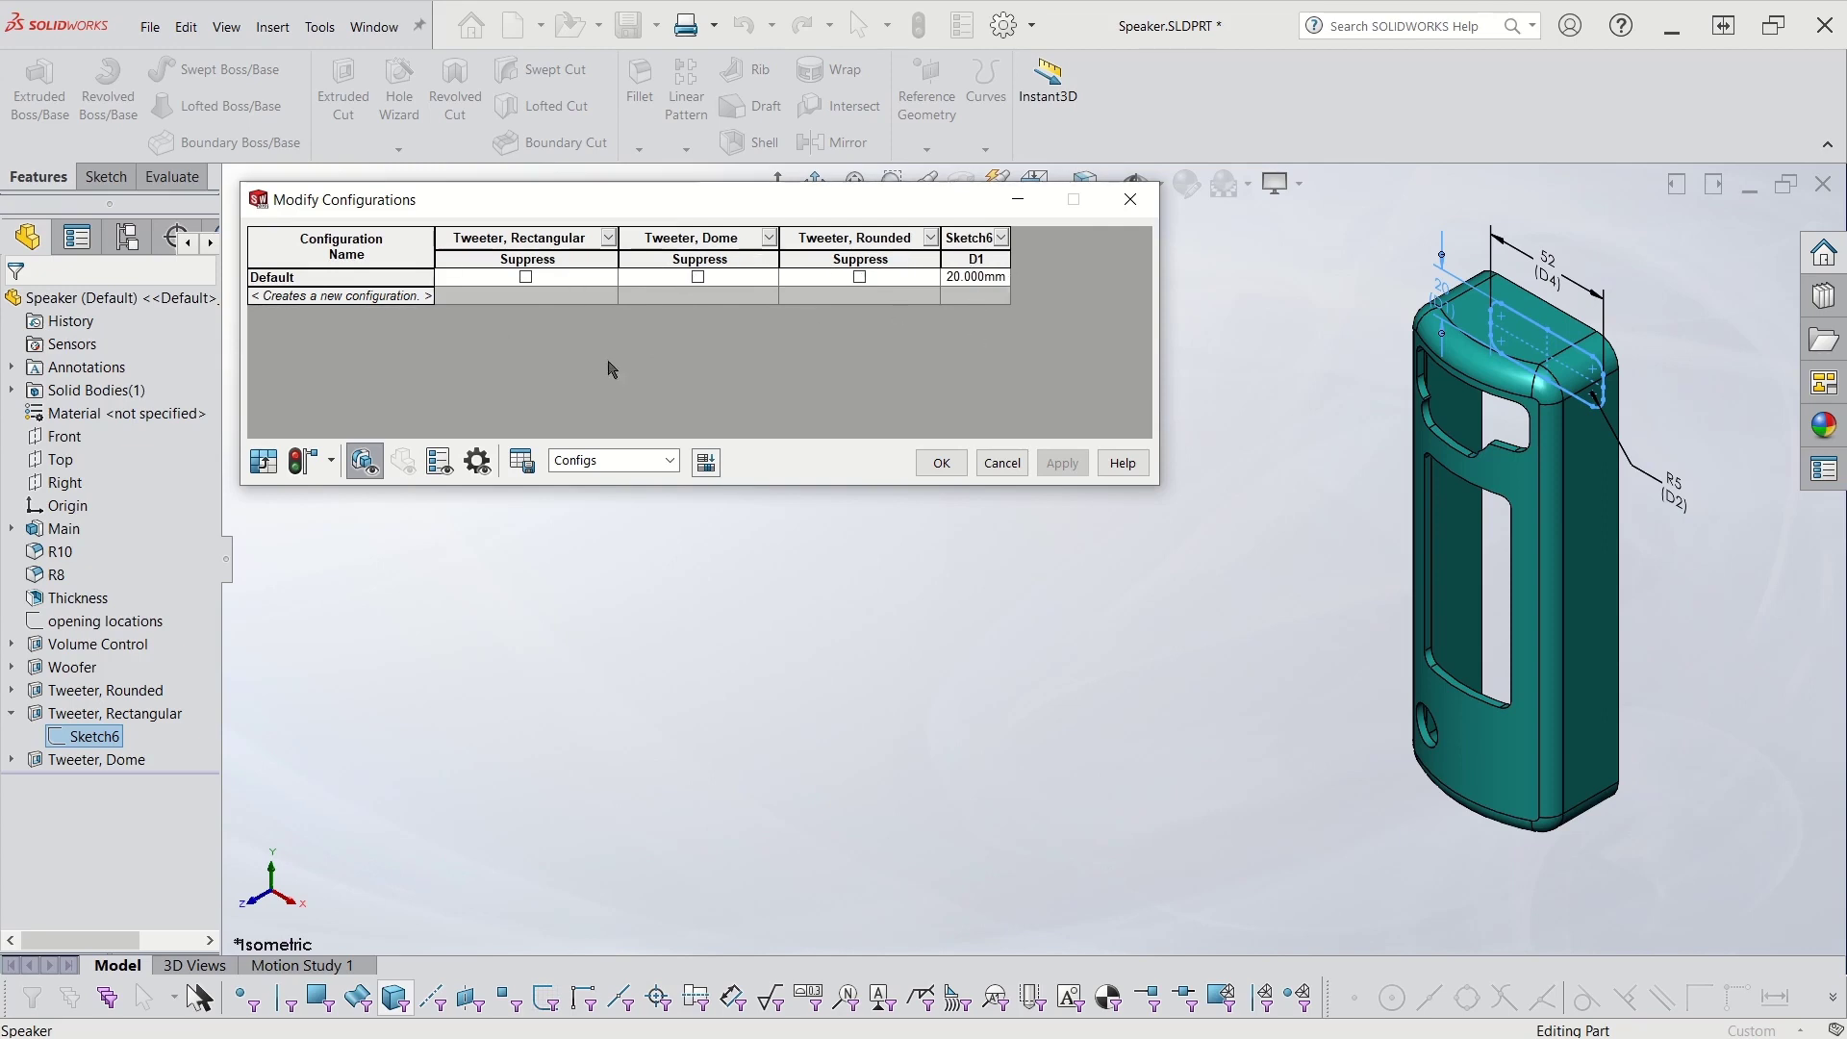
Add configurations 100, 200, 300 and 400 to the Configs table and show the ConfigurationManager.
{"action": "left_click", "coordinate": [277, 298]}
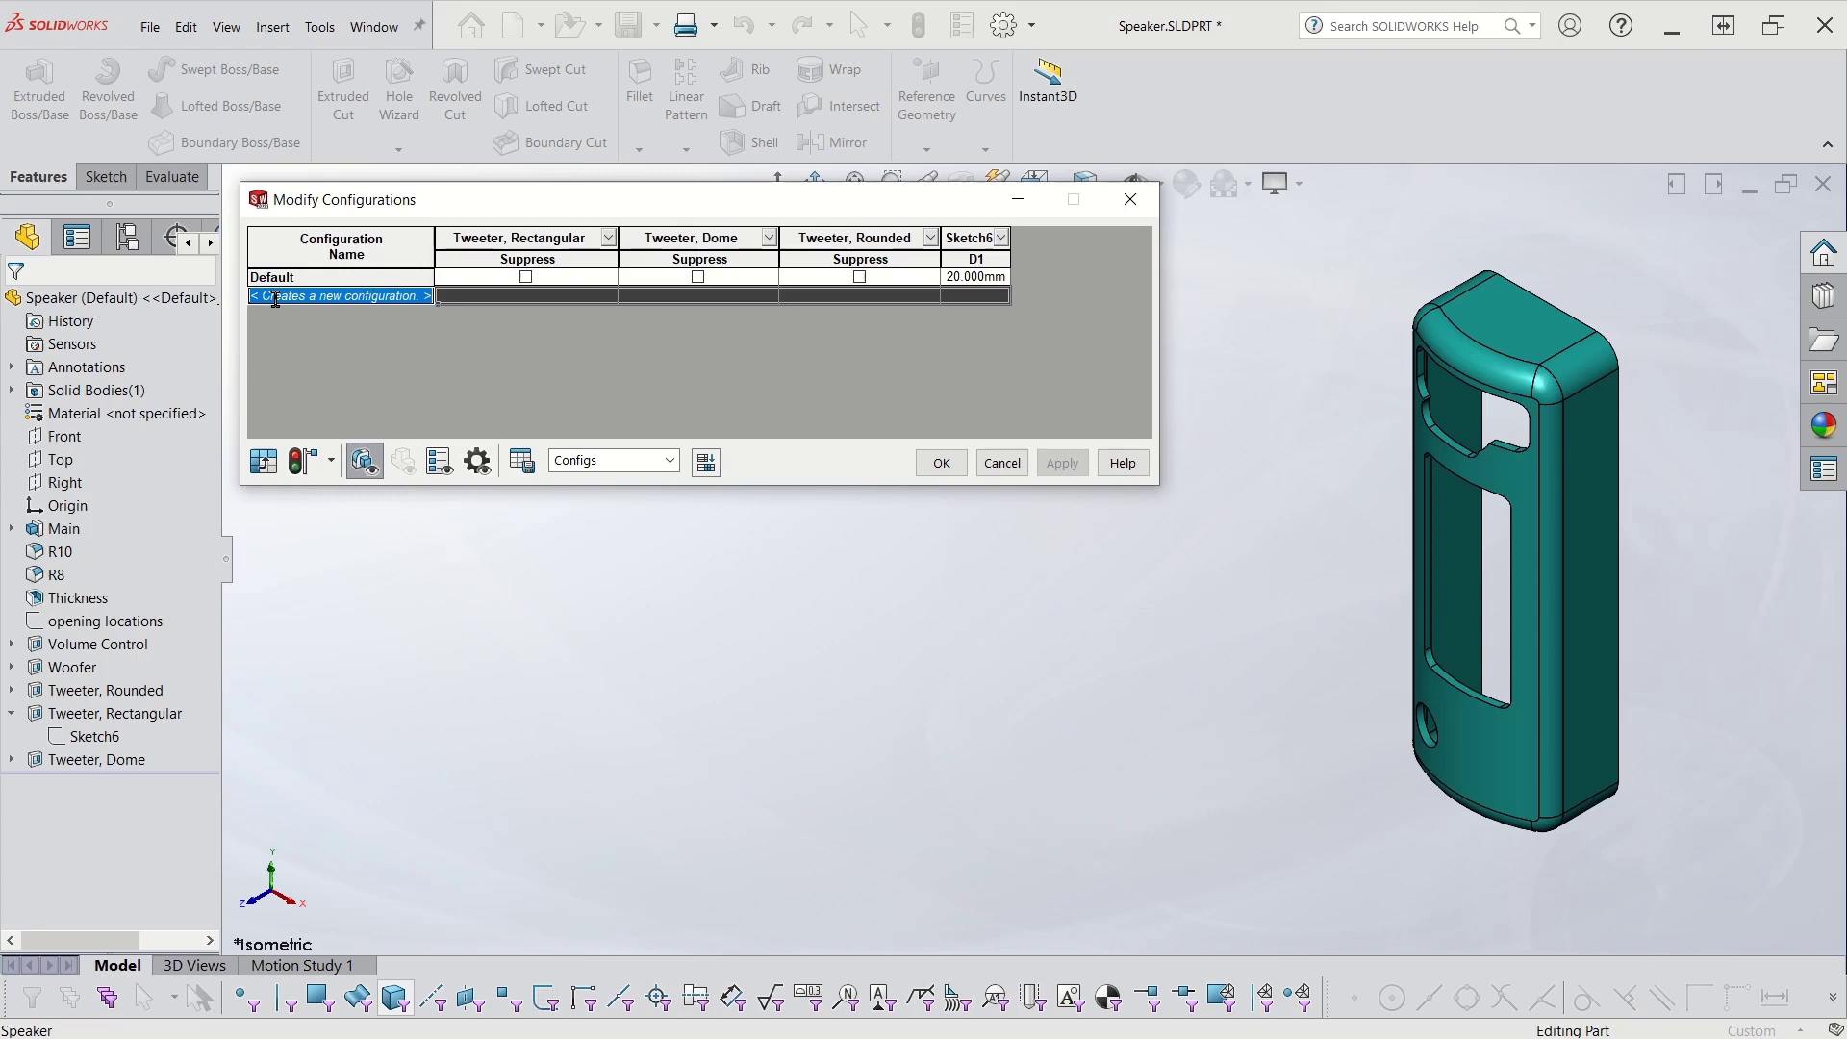
{"action": "type", "text": "100"}
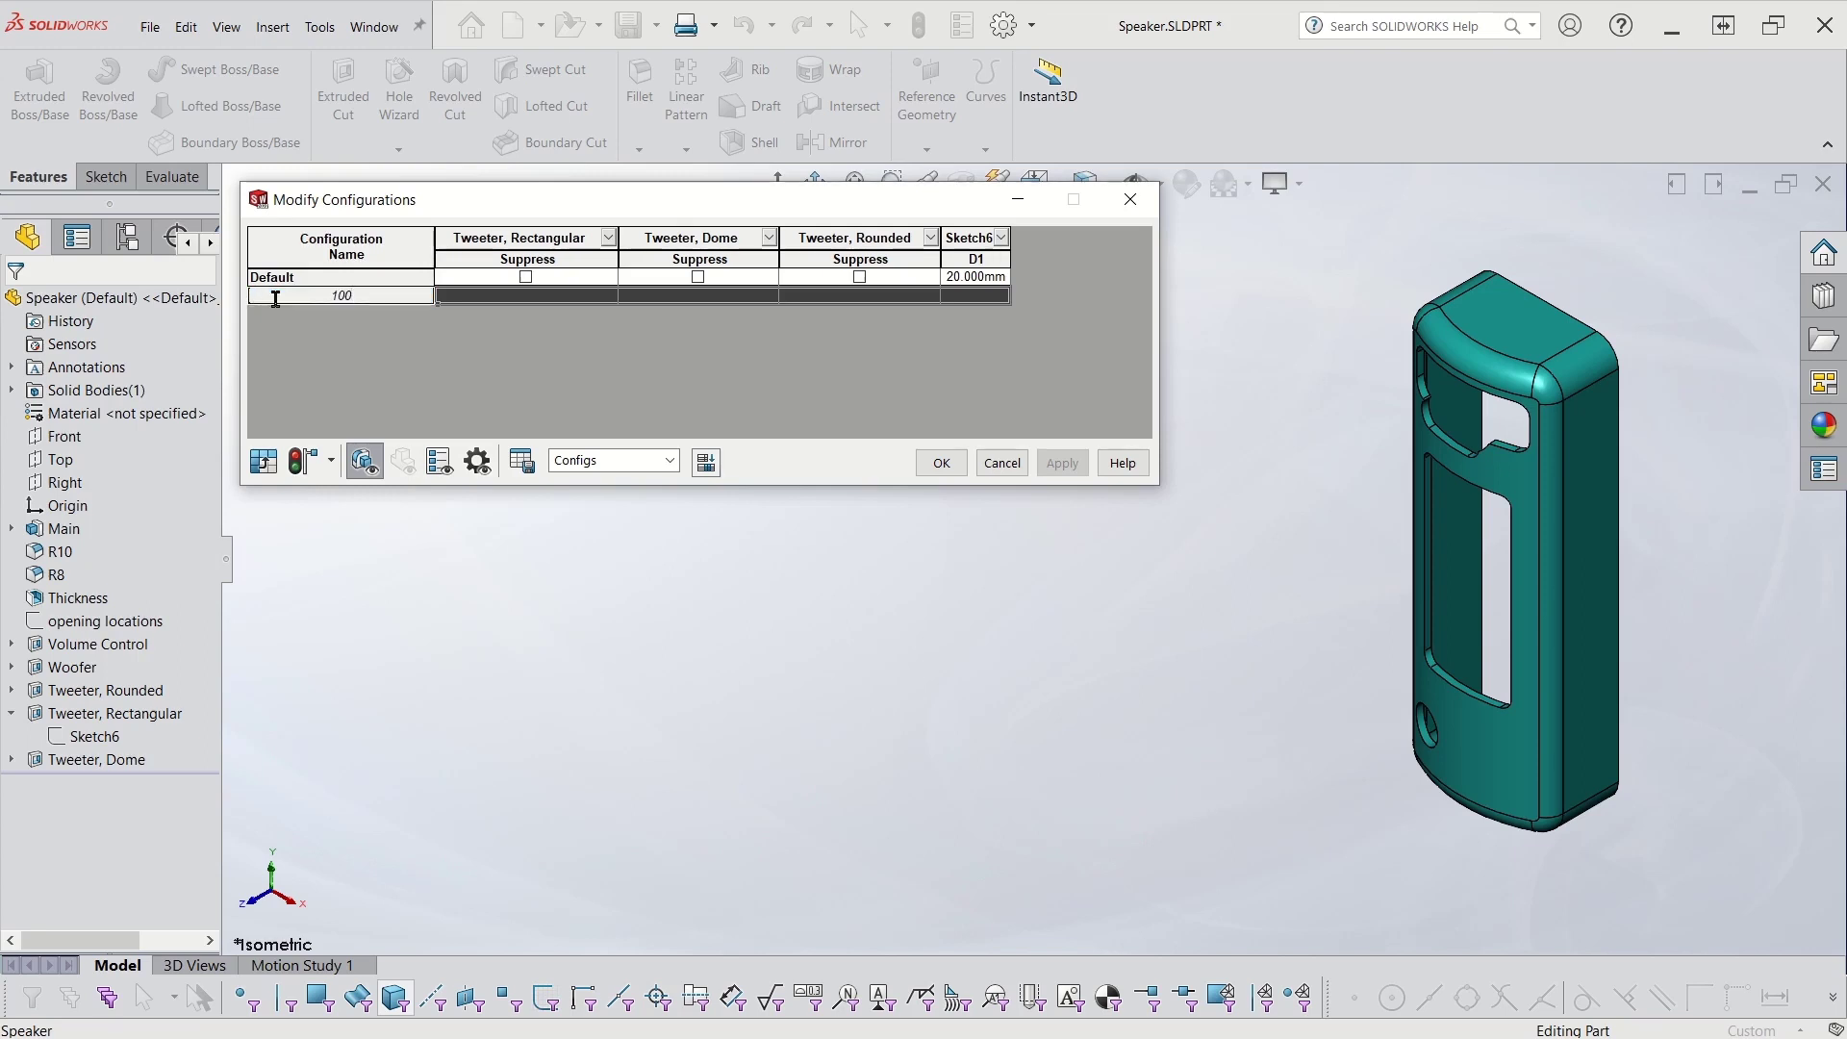
{"action": "key", "text": "Return"}
{"action": "type", "text": "200"}
{"action": "key", "text": "Return"}
{"action": "type", "text": "300"}
{"action": "key", "text": "Return"}
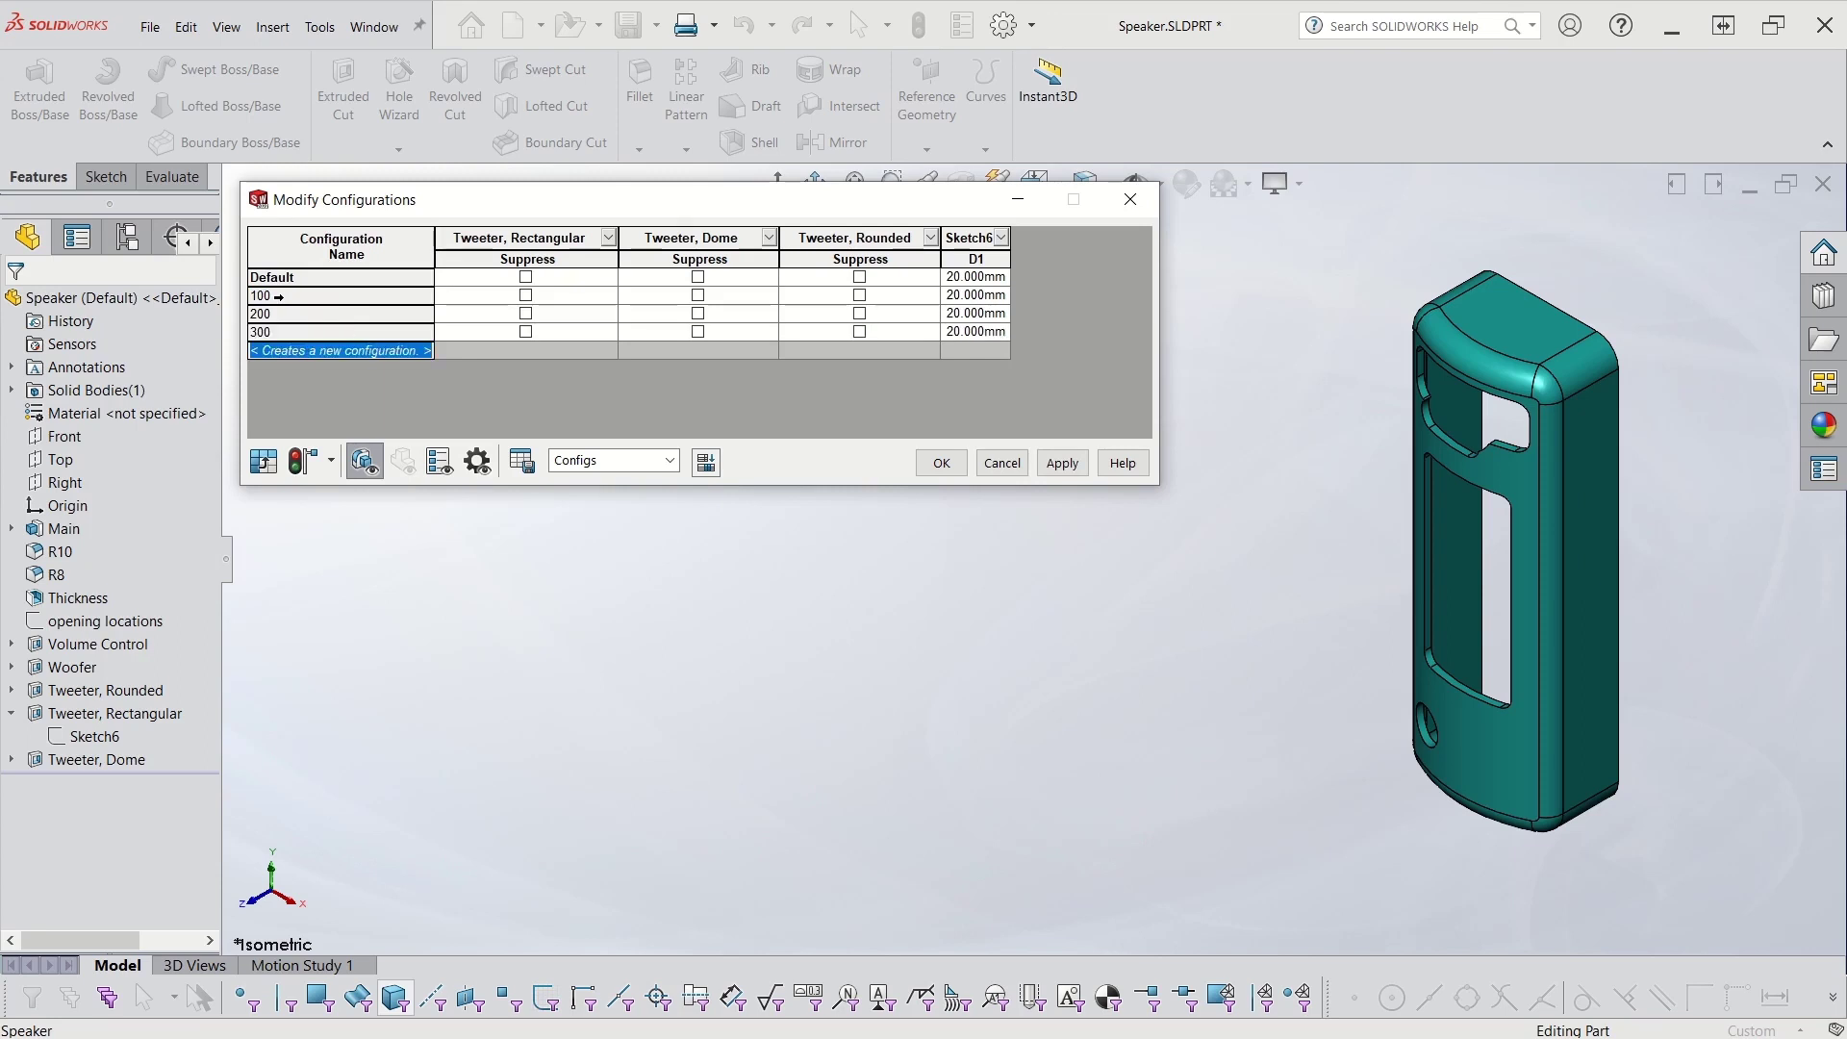
{"action": "type", "text": "400"}
{"action": "key", "text": "Return"}
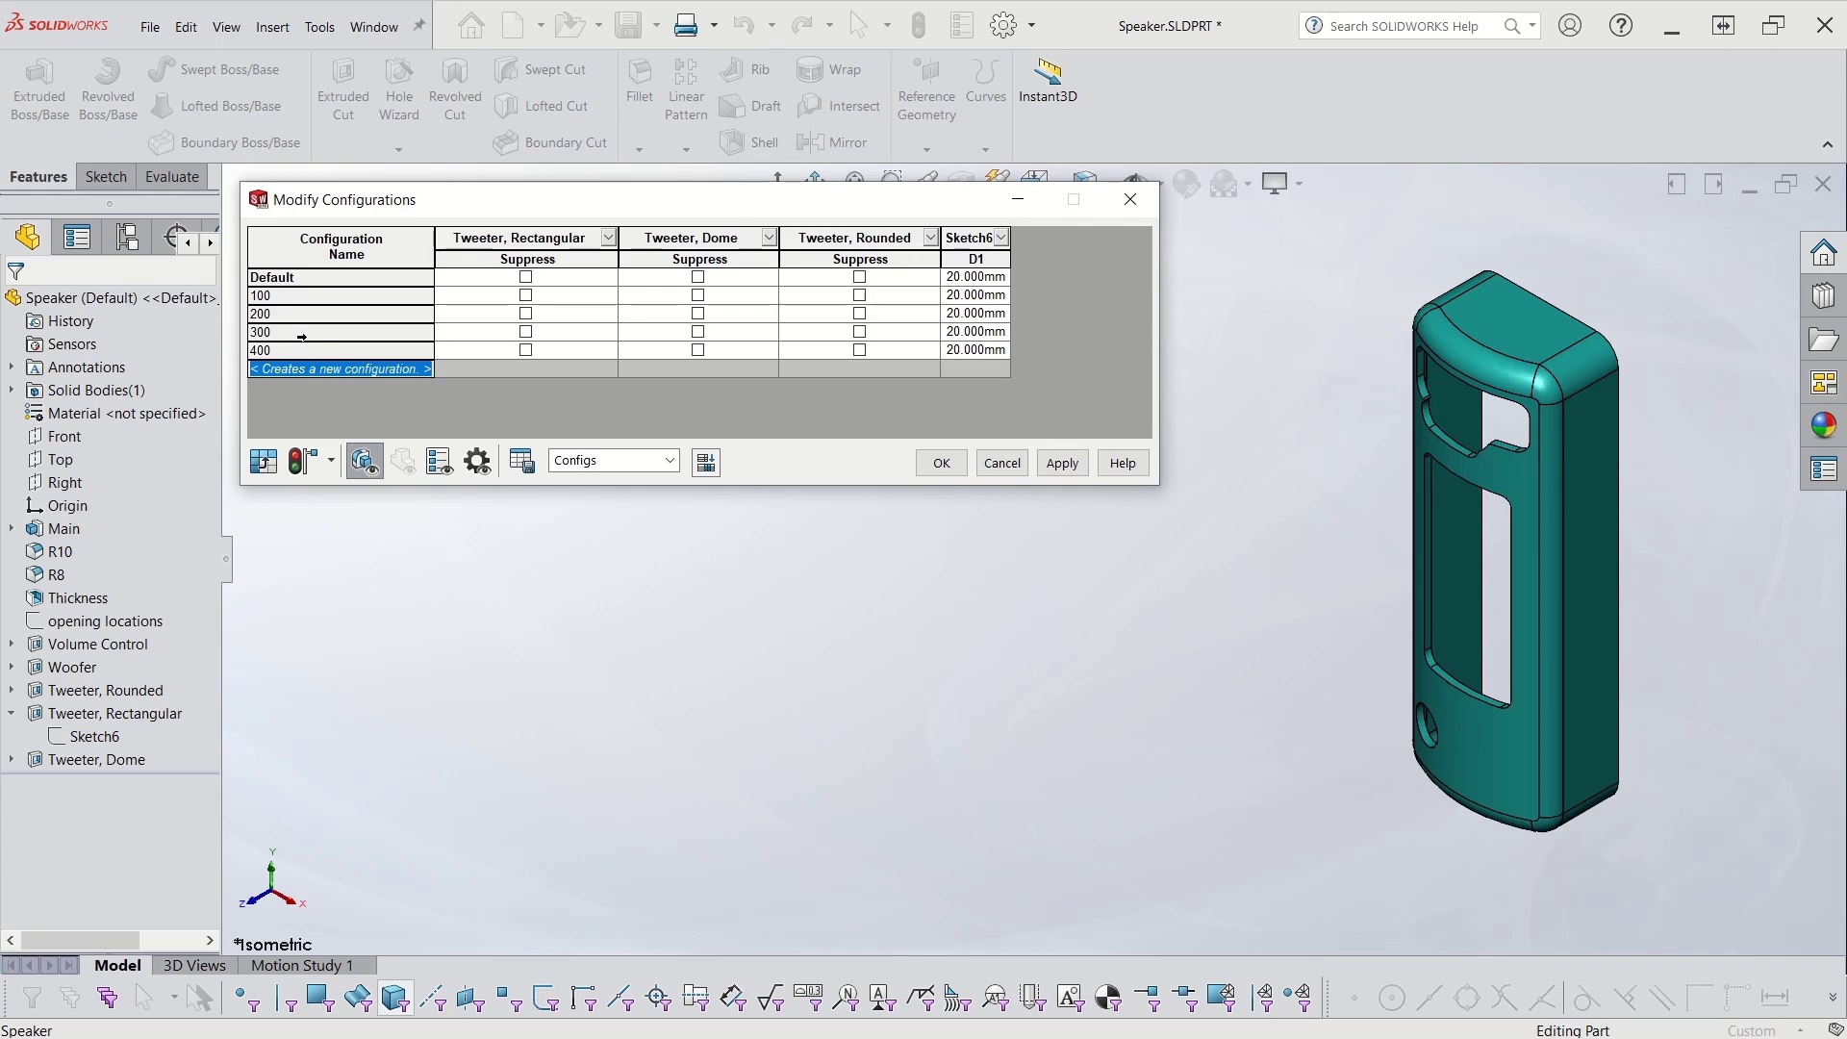
{"action": "left_click", "coordinate": [129, 238]}
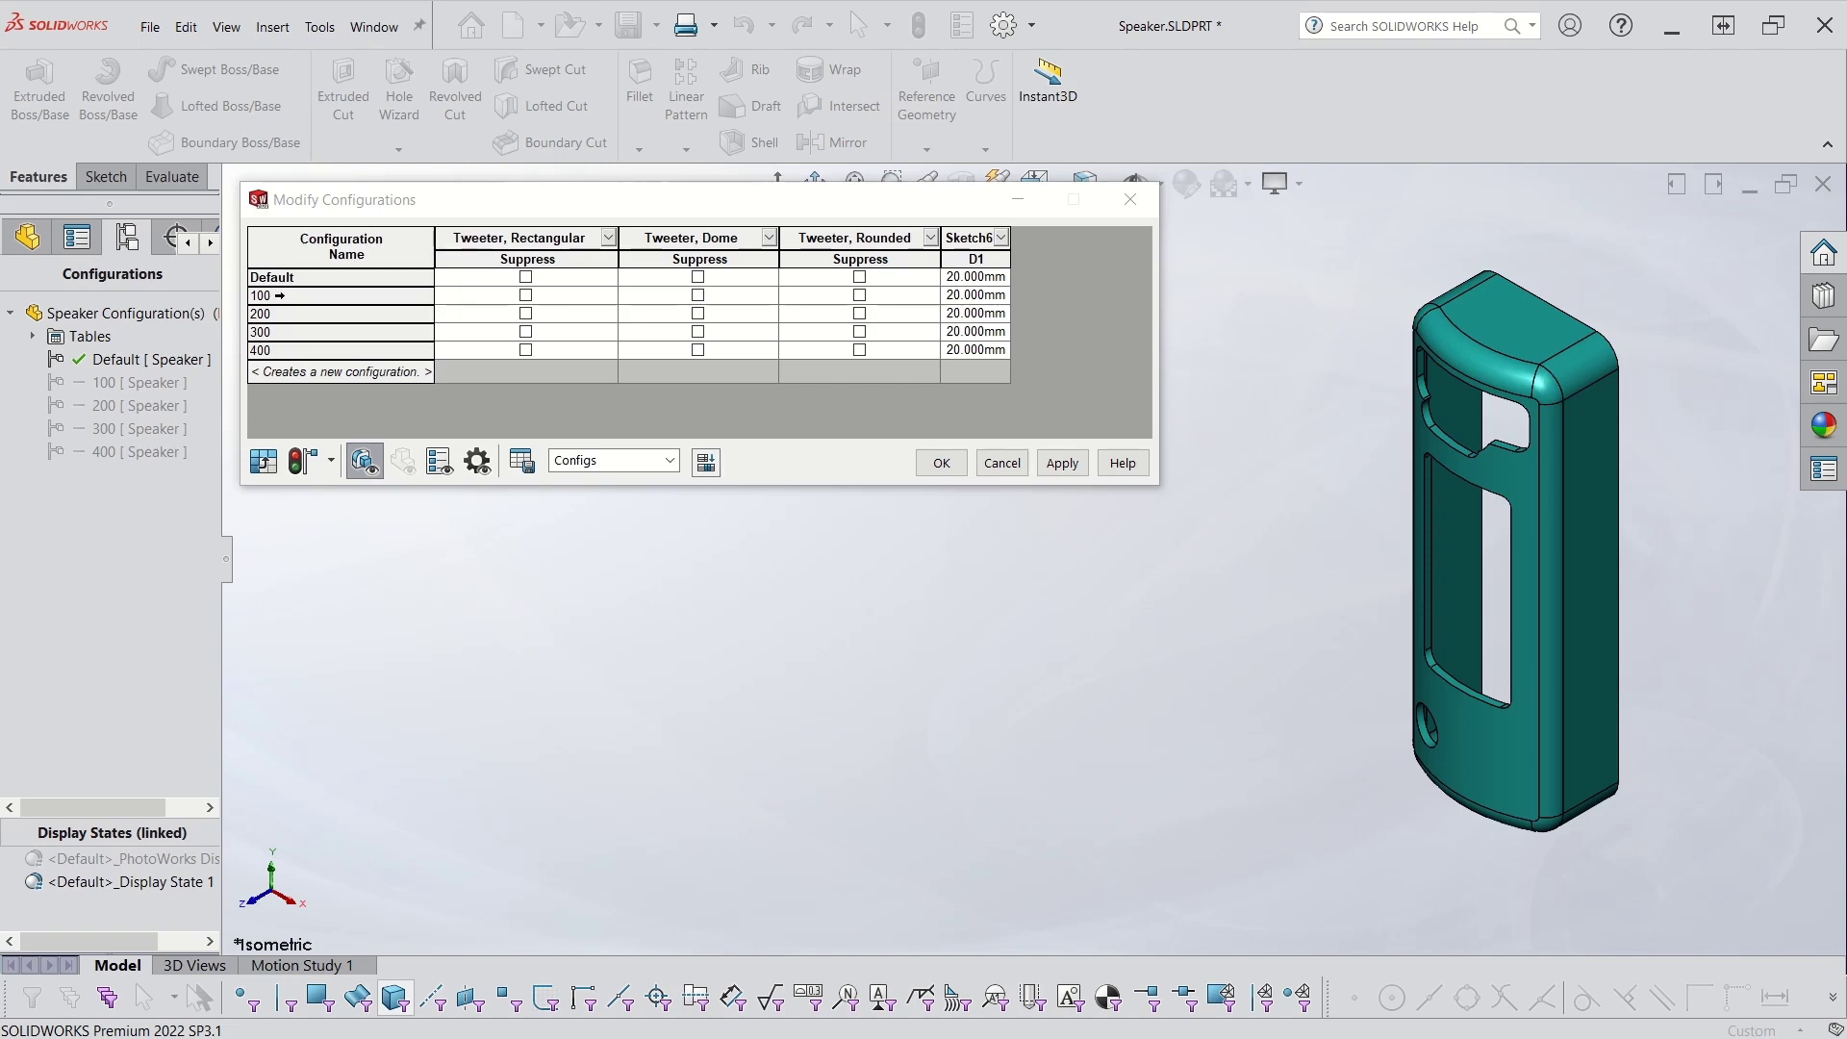
Activate configuration 100 and suppress its Dome and Rectangular tweeter cuts.
{"action": "double_click", "coordinate": [279, 296]}
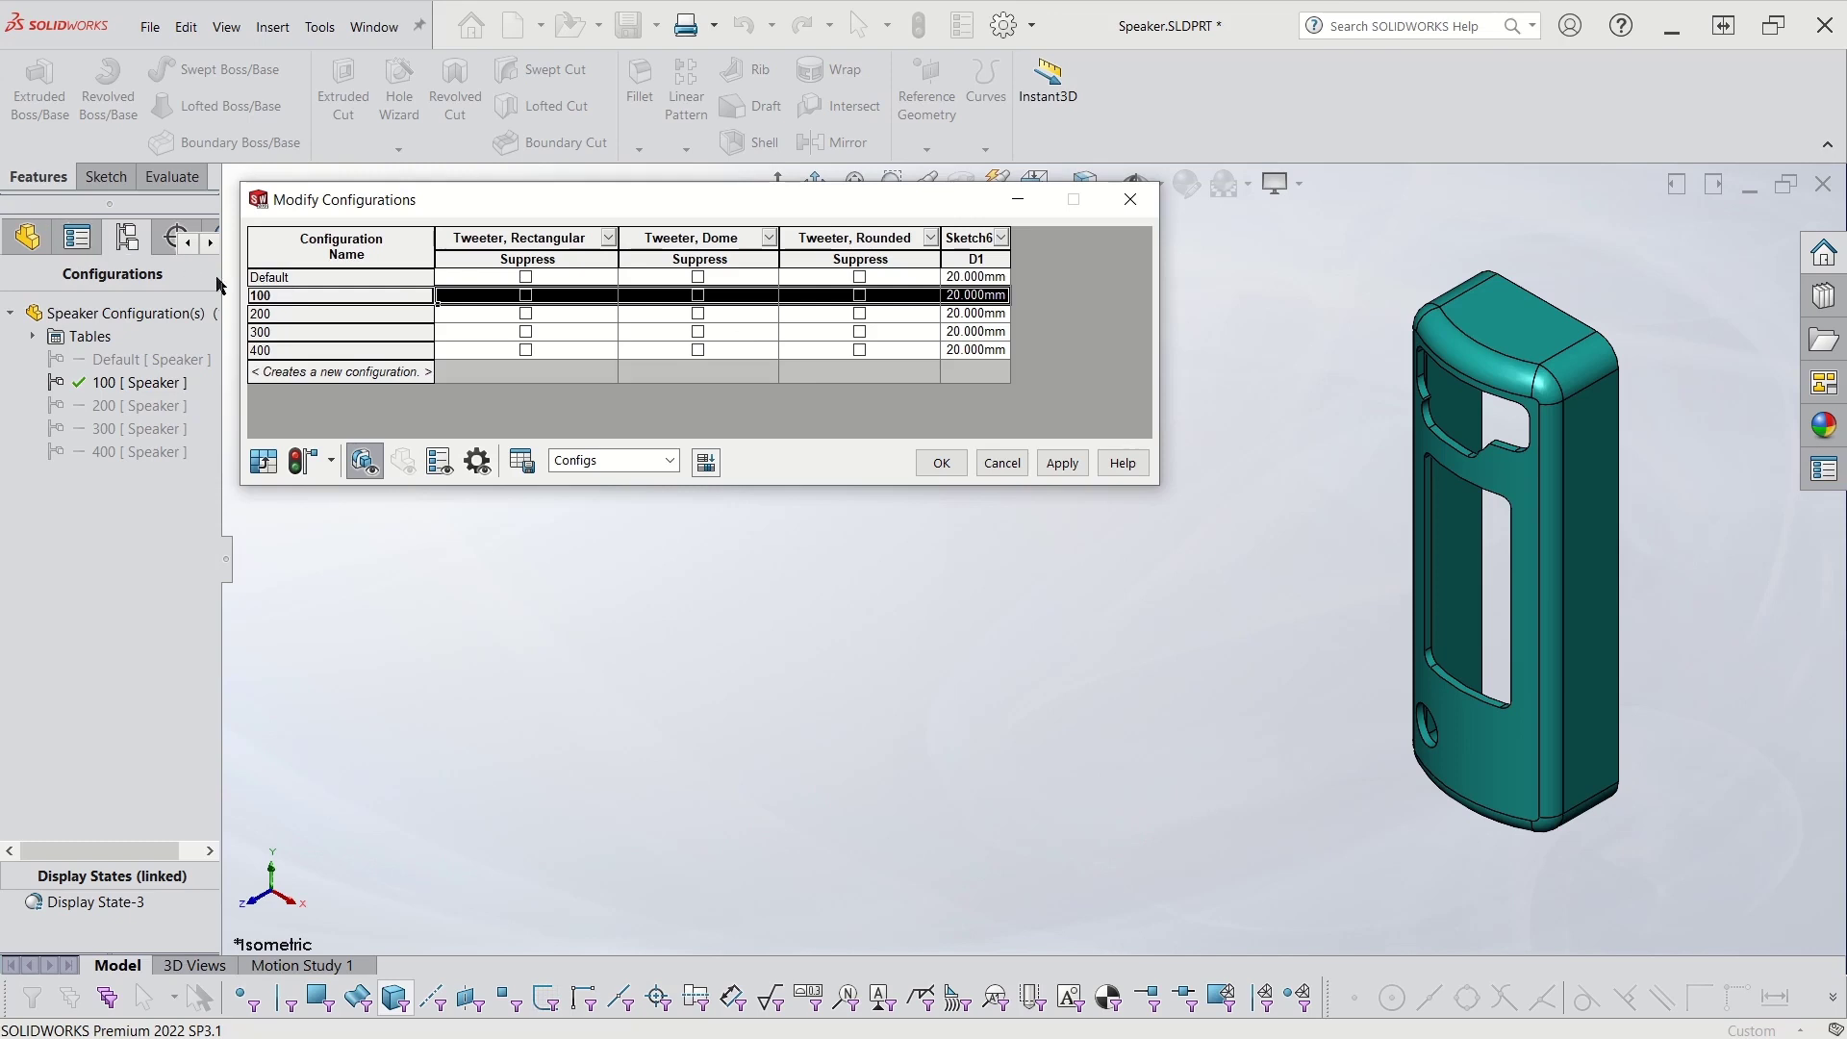
{"action": "left_click", "coordinate": [27, 237]}
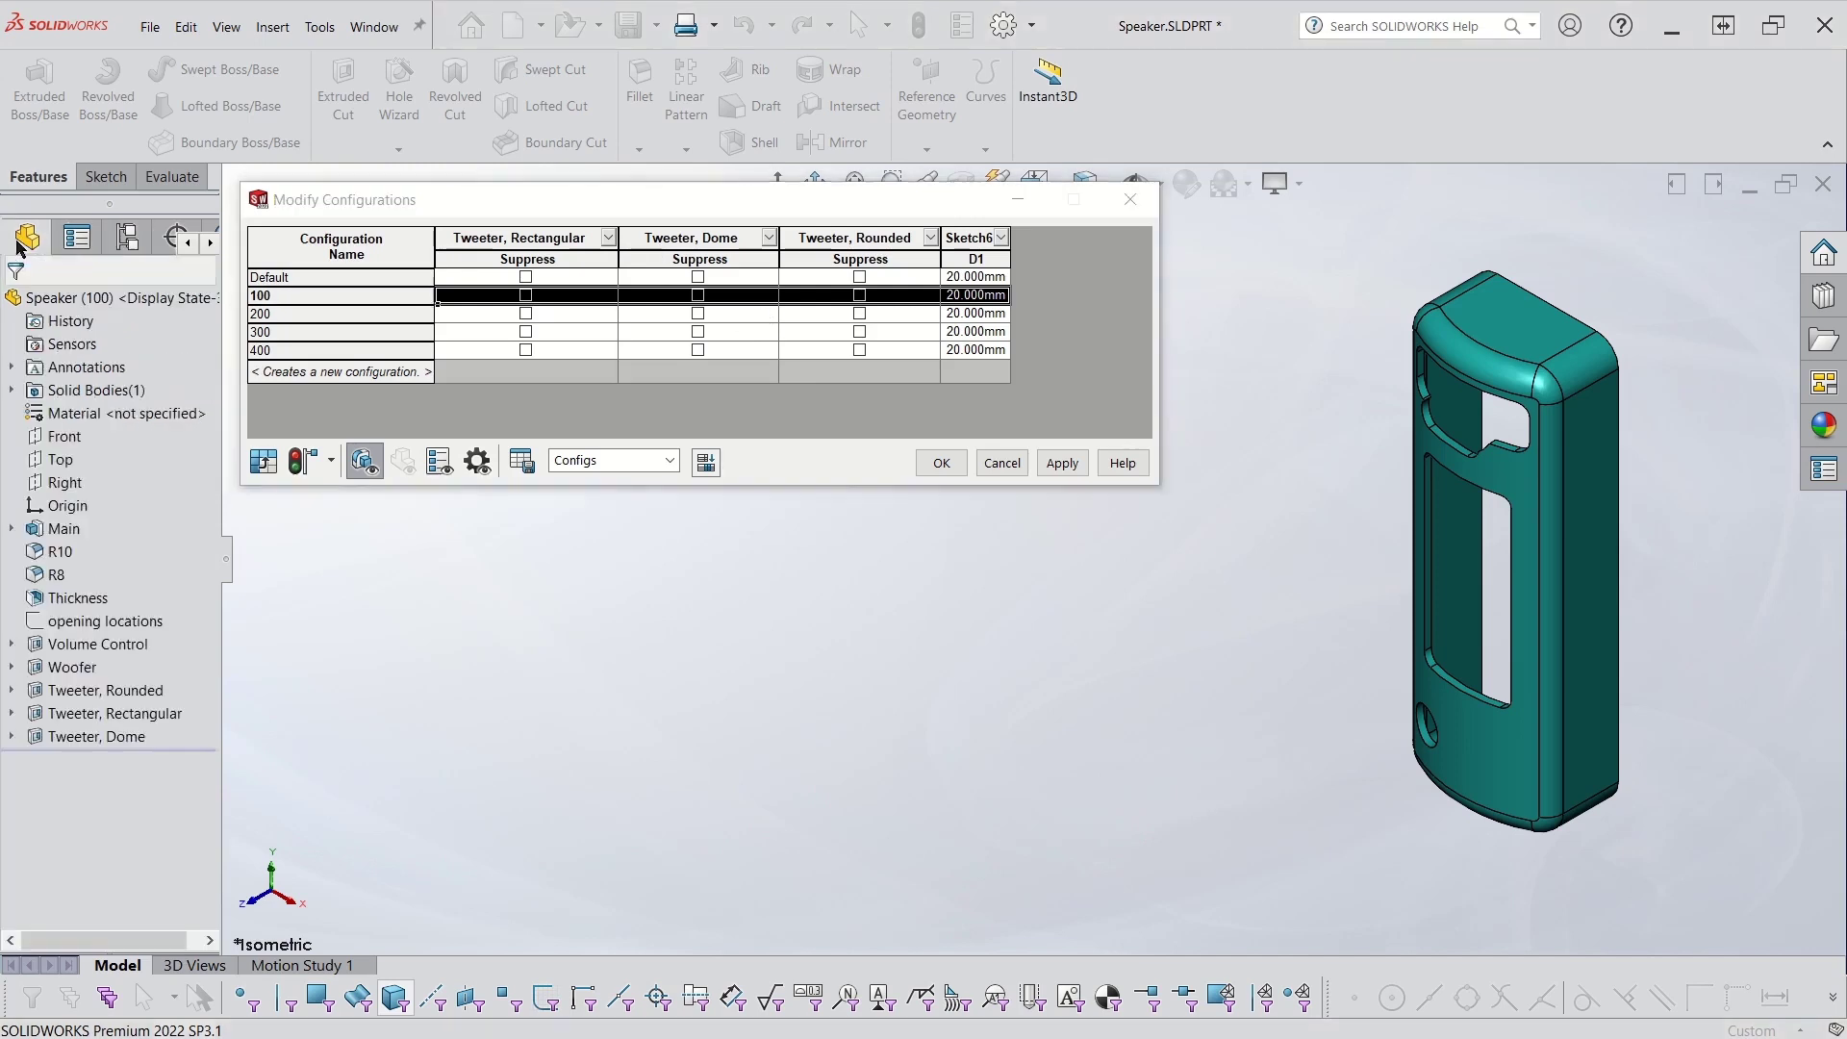
{"action": "left_click", "coordinate": [79, 690]}
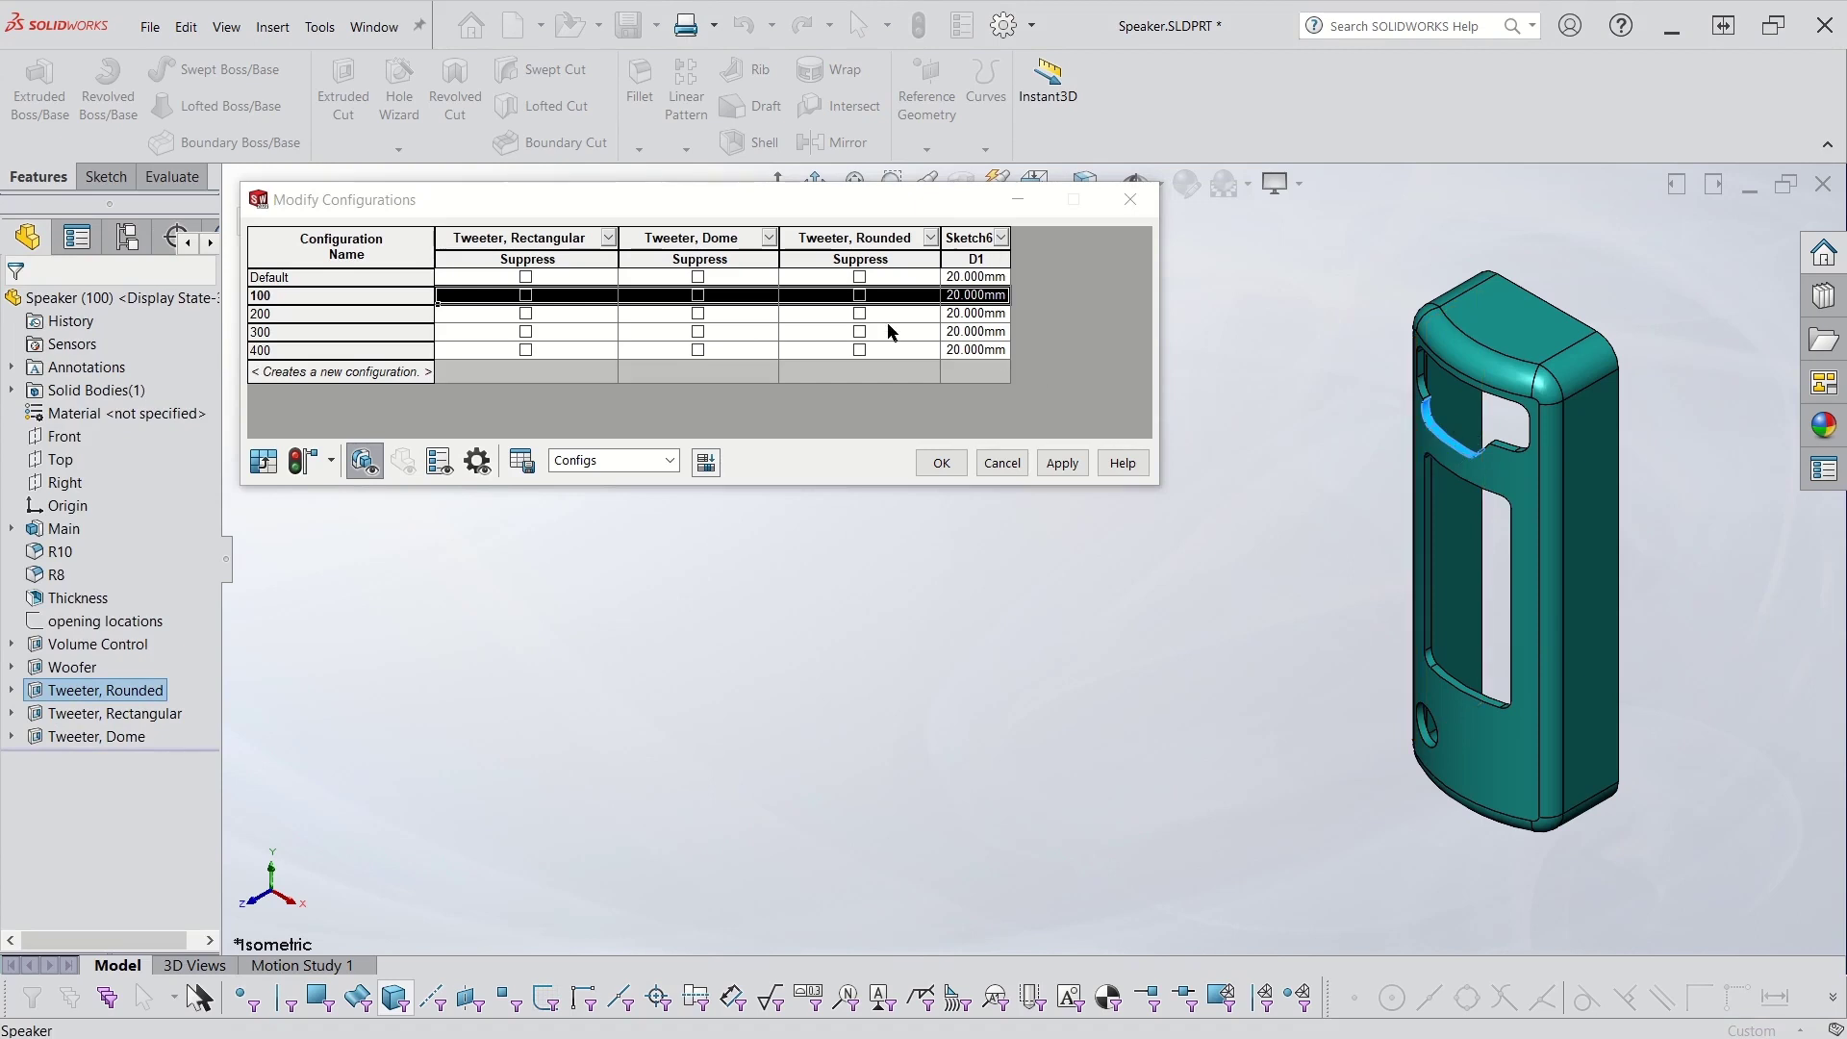
{"action": "left_click", "coordinate": [699, 295]}
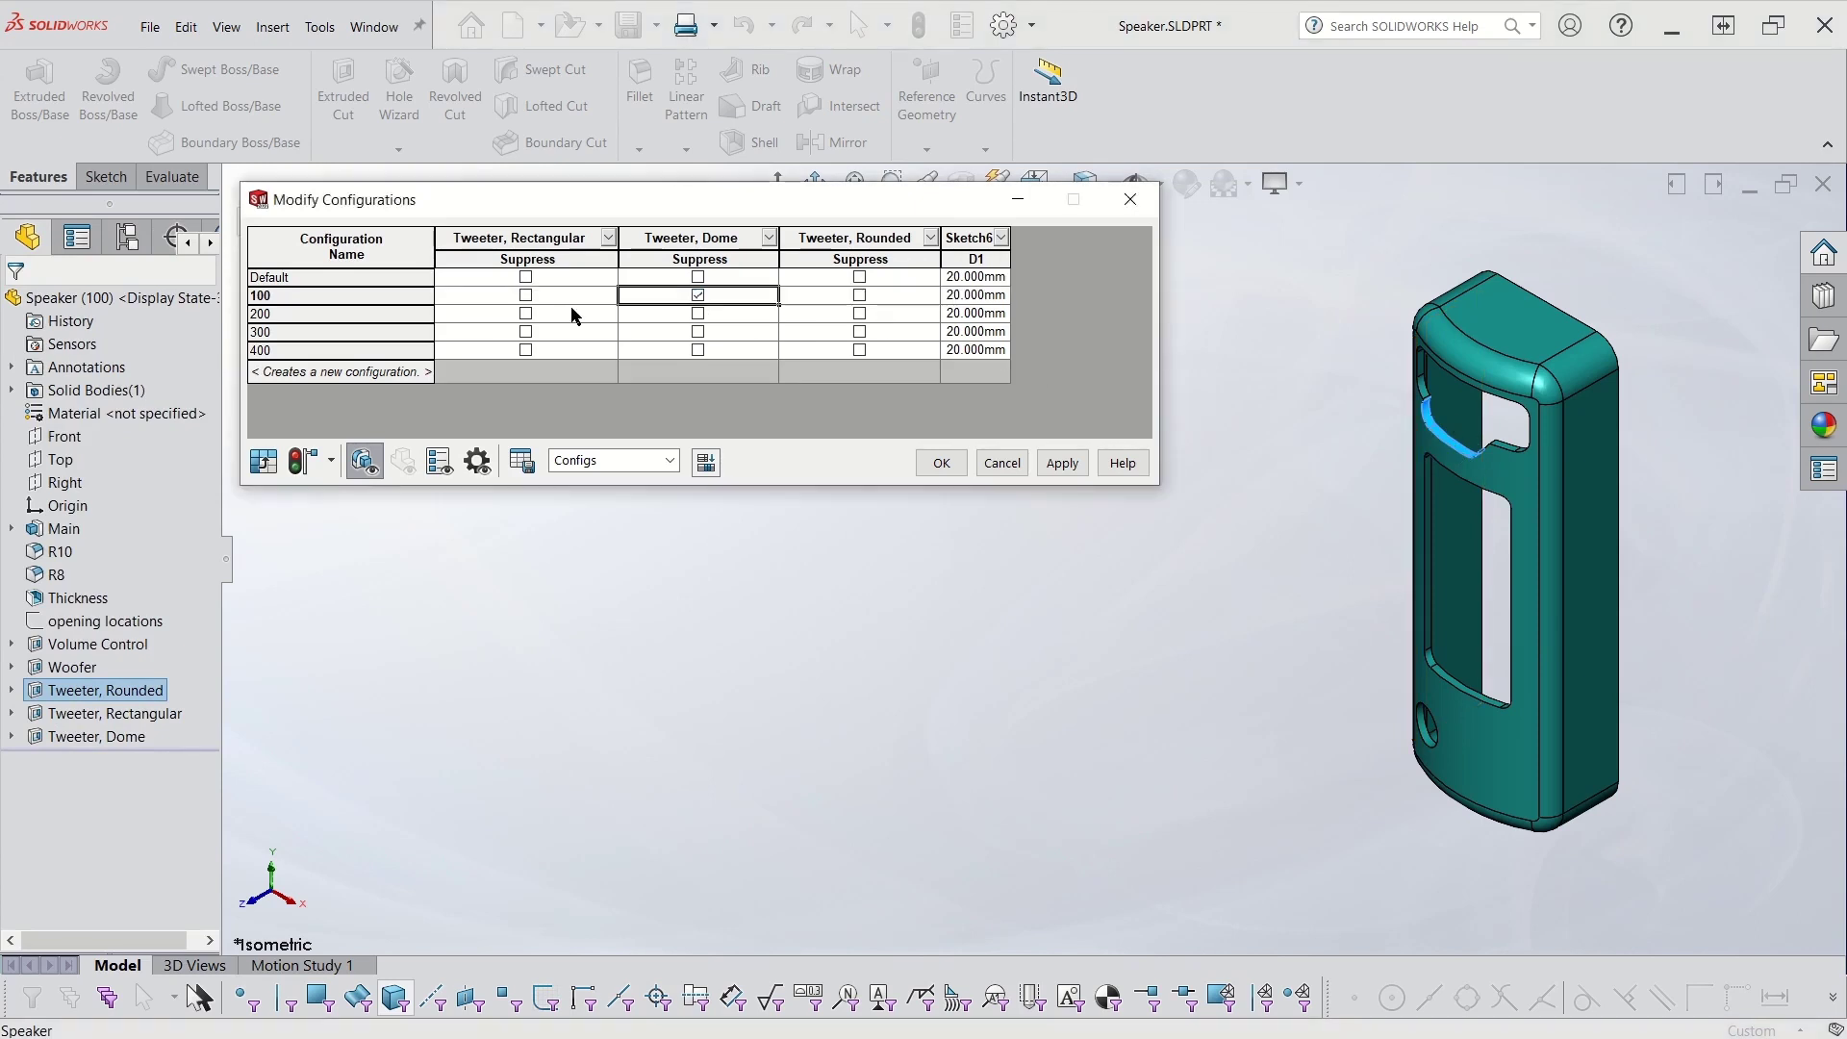
{"action": "left_click", "coordinate": [526, 295]}
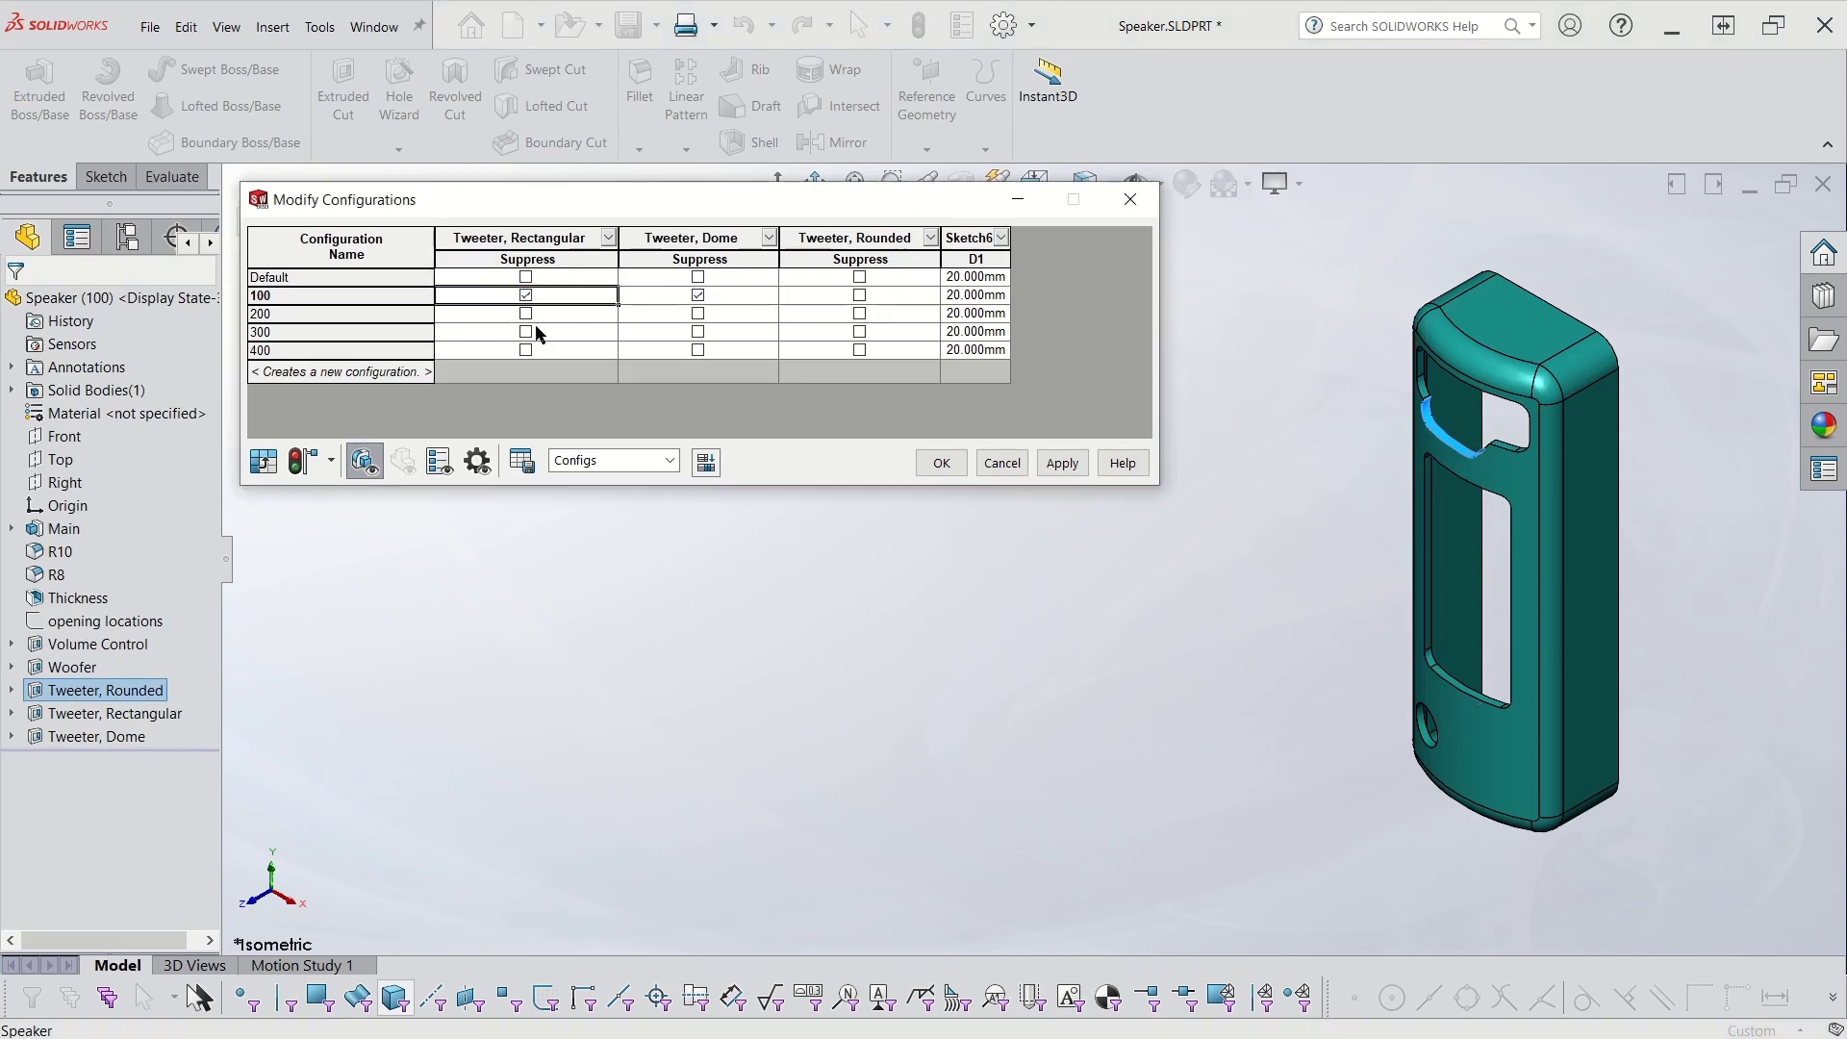
Suppress Dome and Rounded cuts in configurations 200 and 300, and Rectangular and Rounded in 400.
{"action": "left_click", "coordinate": [136, 713]}
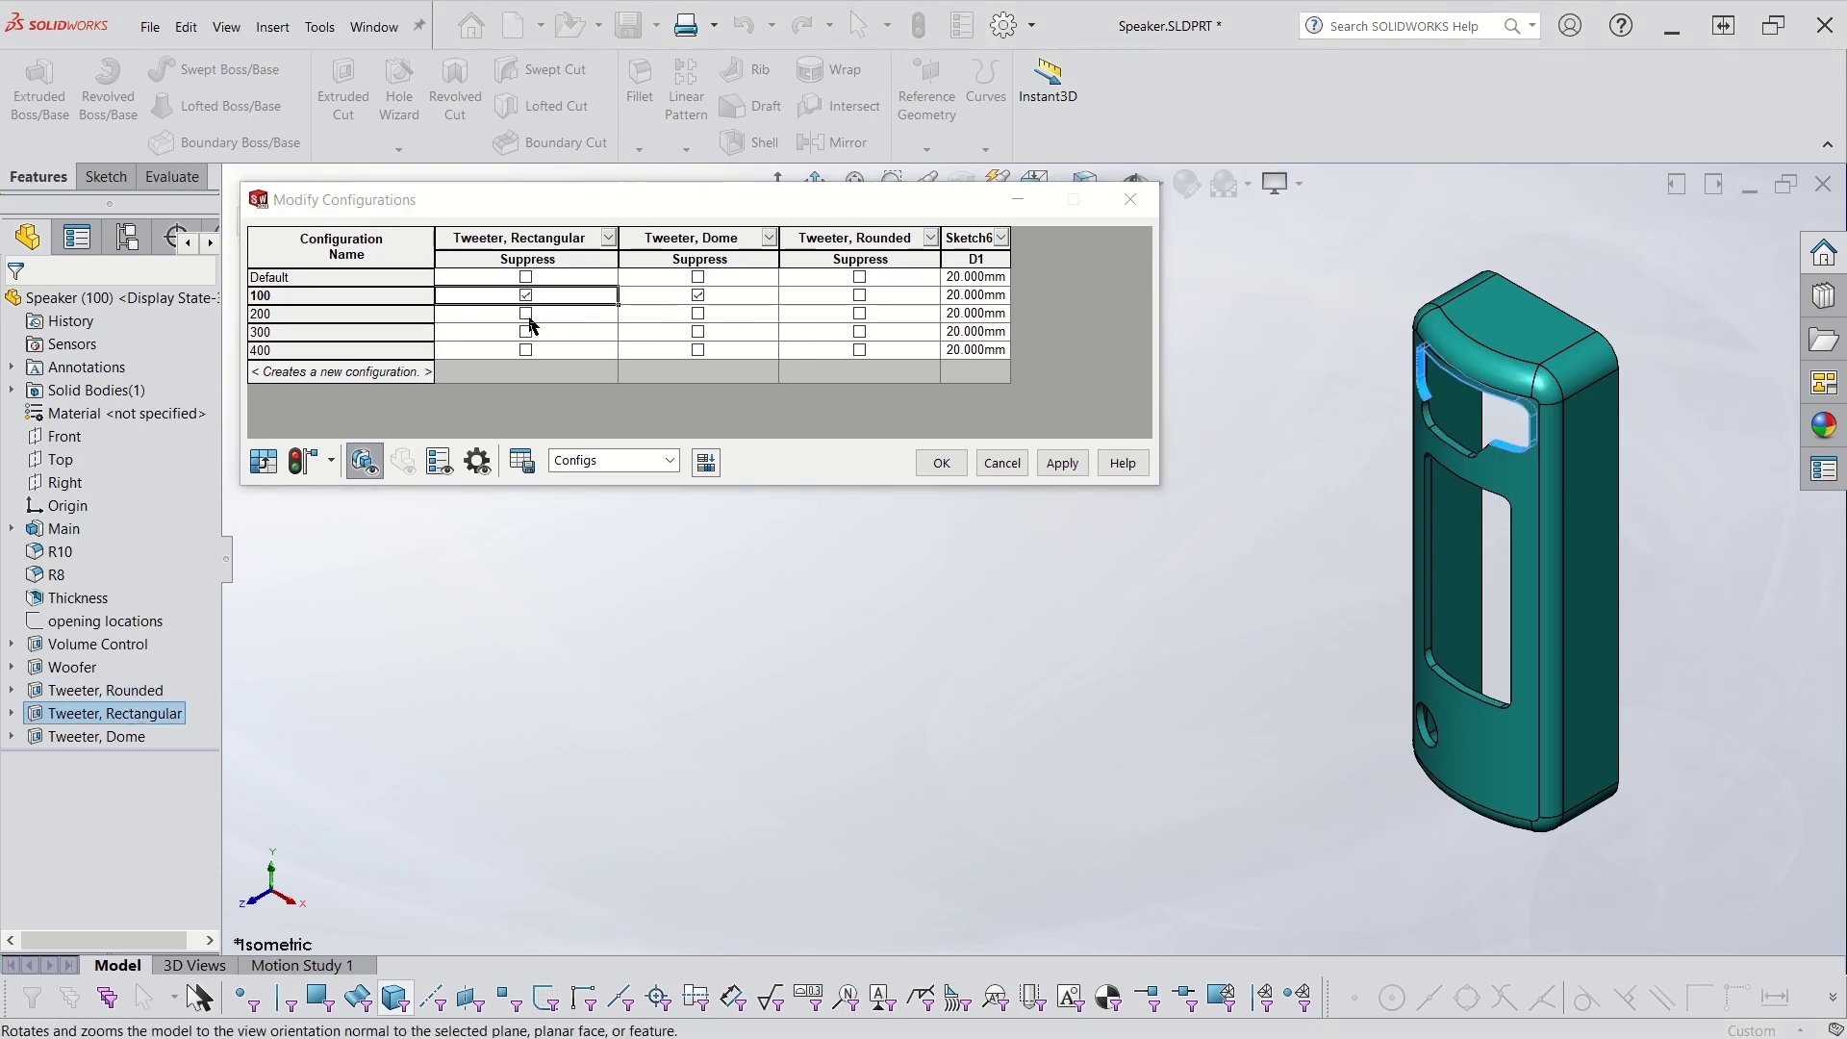
{"action": "left_click", "coordinate": [697, 316]}
{"action": "left_click", "coordinate": [860, 314]}
{"action": "left_click", "coordinate": [697, 332]}
{"action": "left_click", "coordinate": [859, 332]}
{"action": "left_click", "coordinate": [117, 738]}
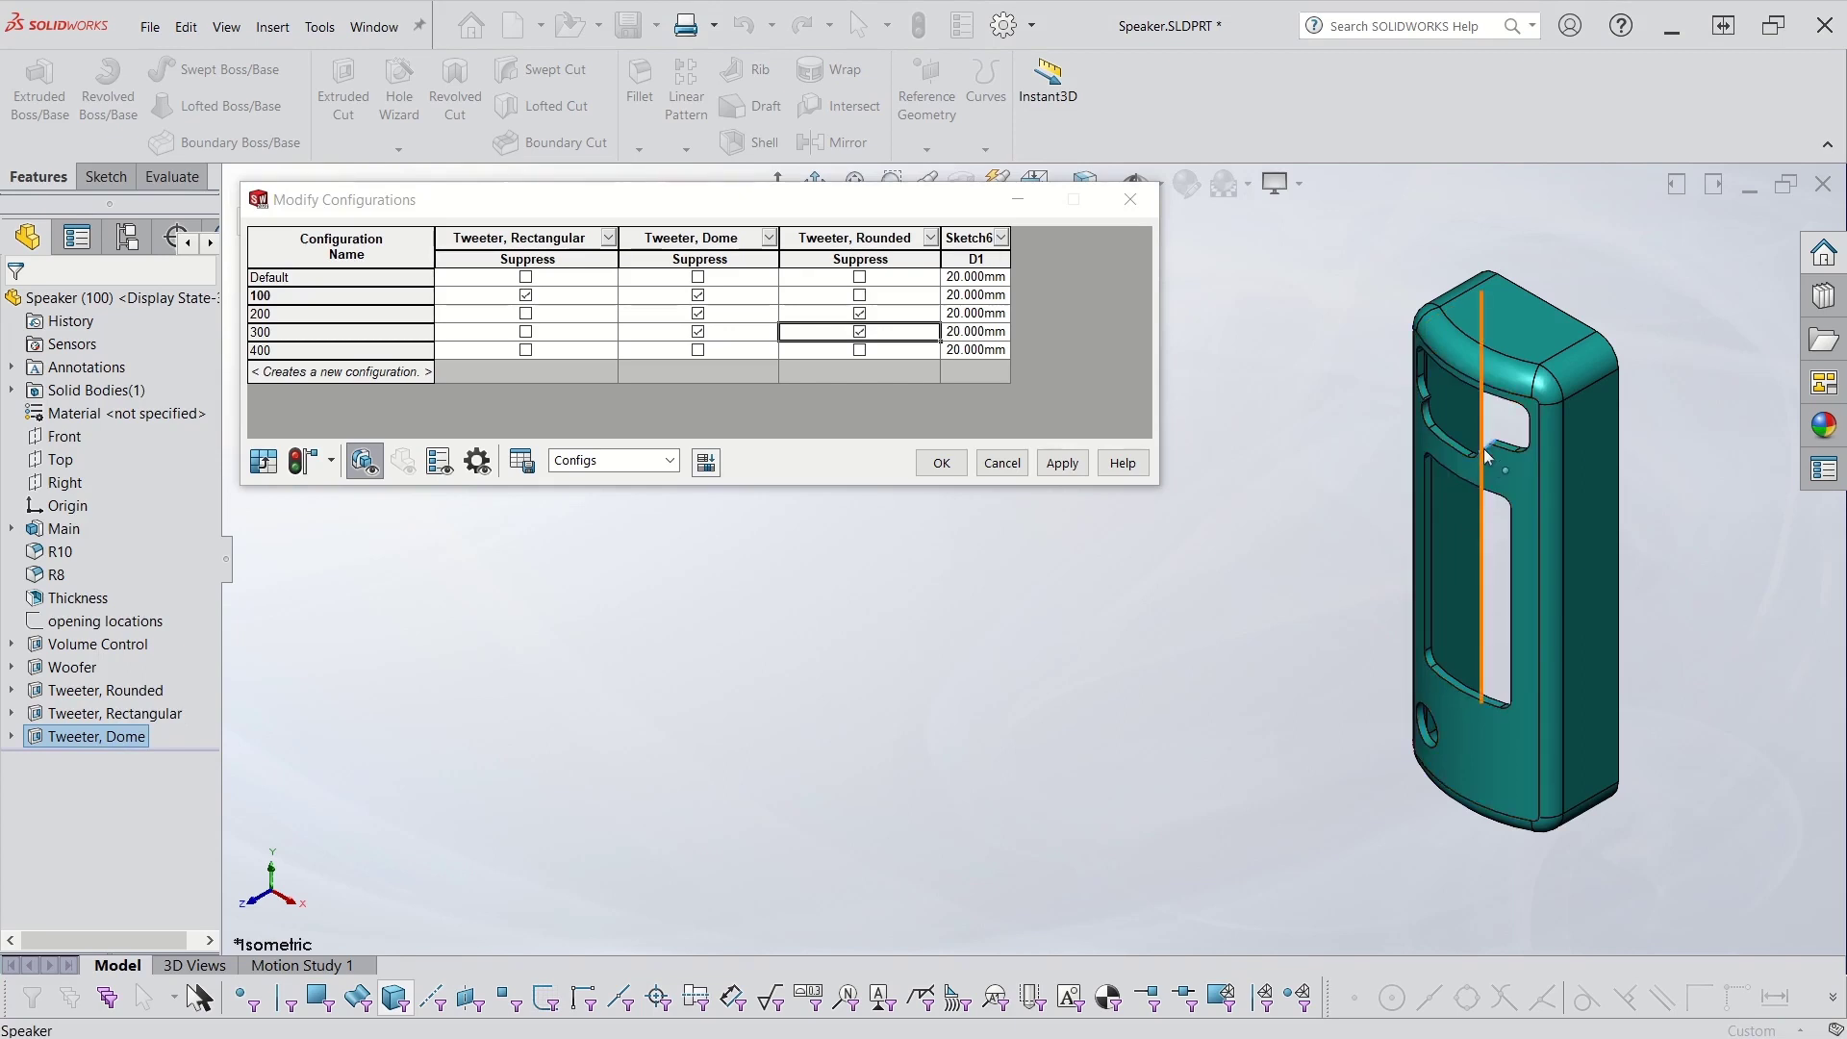
{"action": "left_click", "coordinate": [526, 351]}
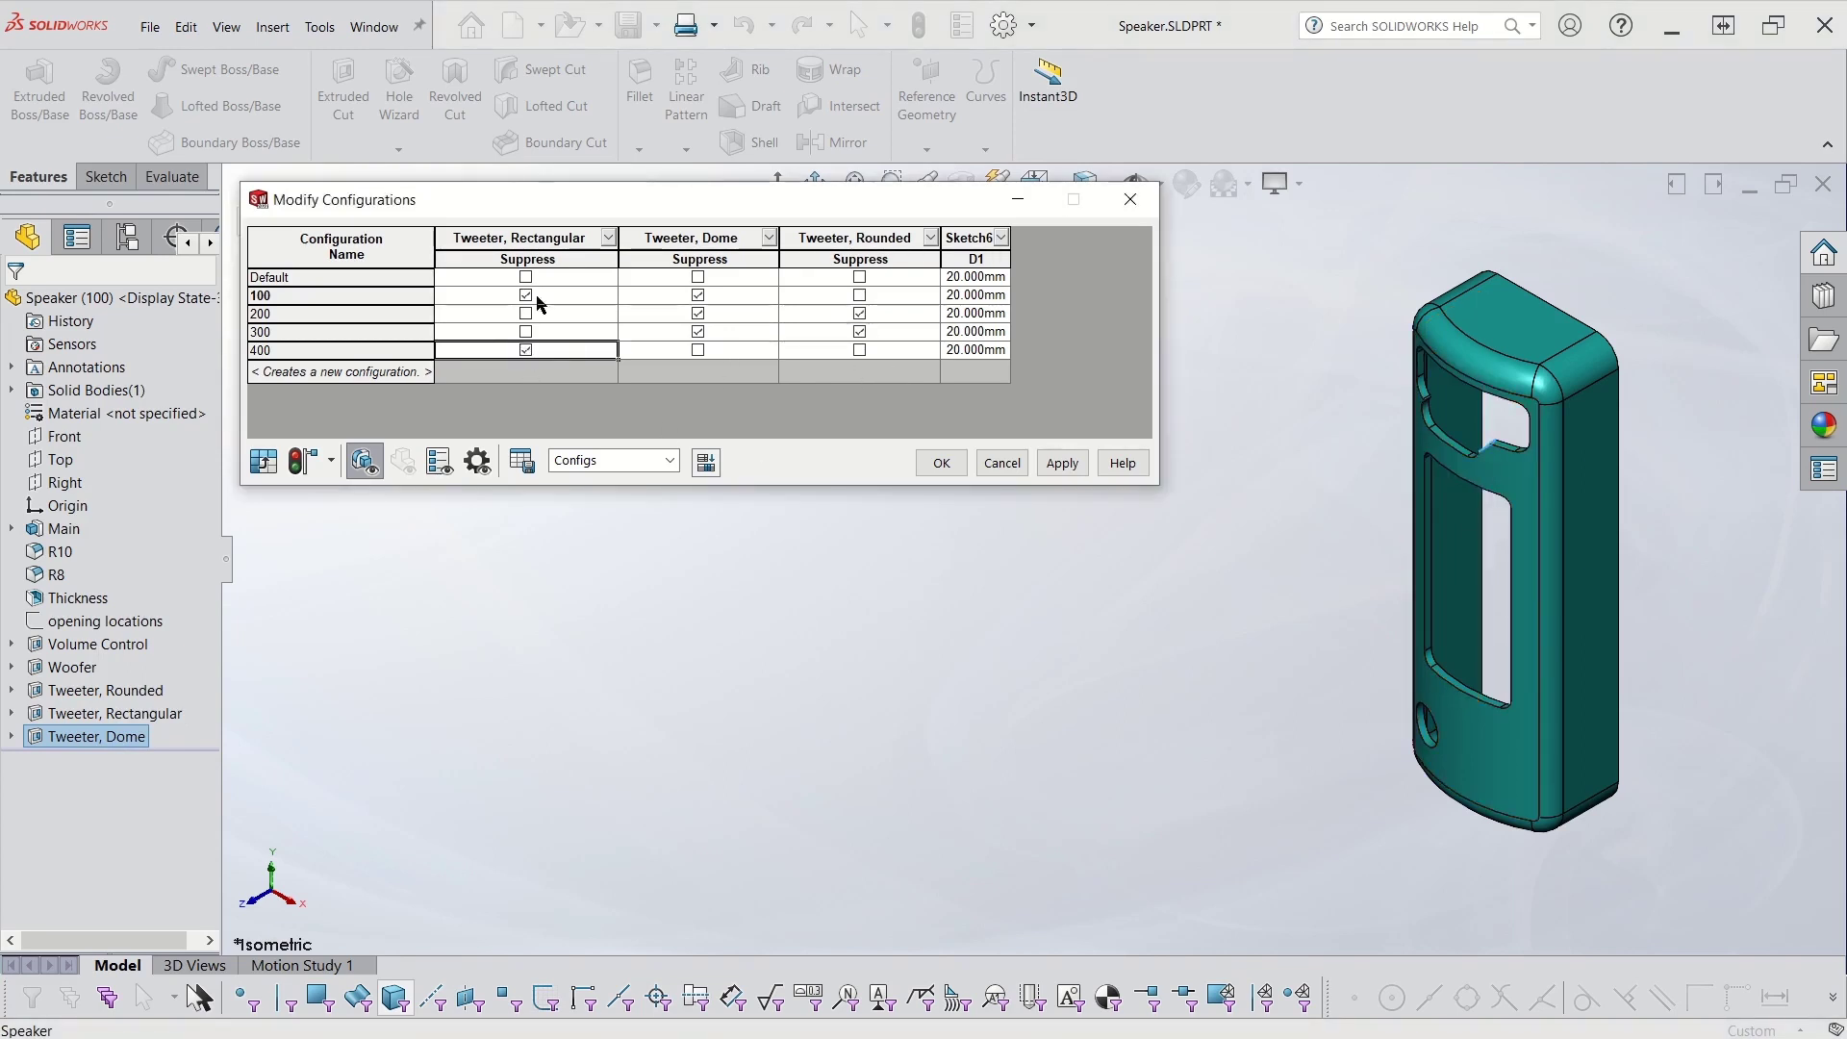
{"action": "left_click", "coordinate": [861, 352]}
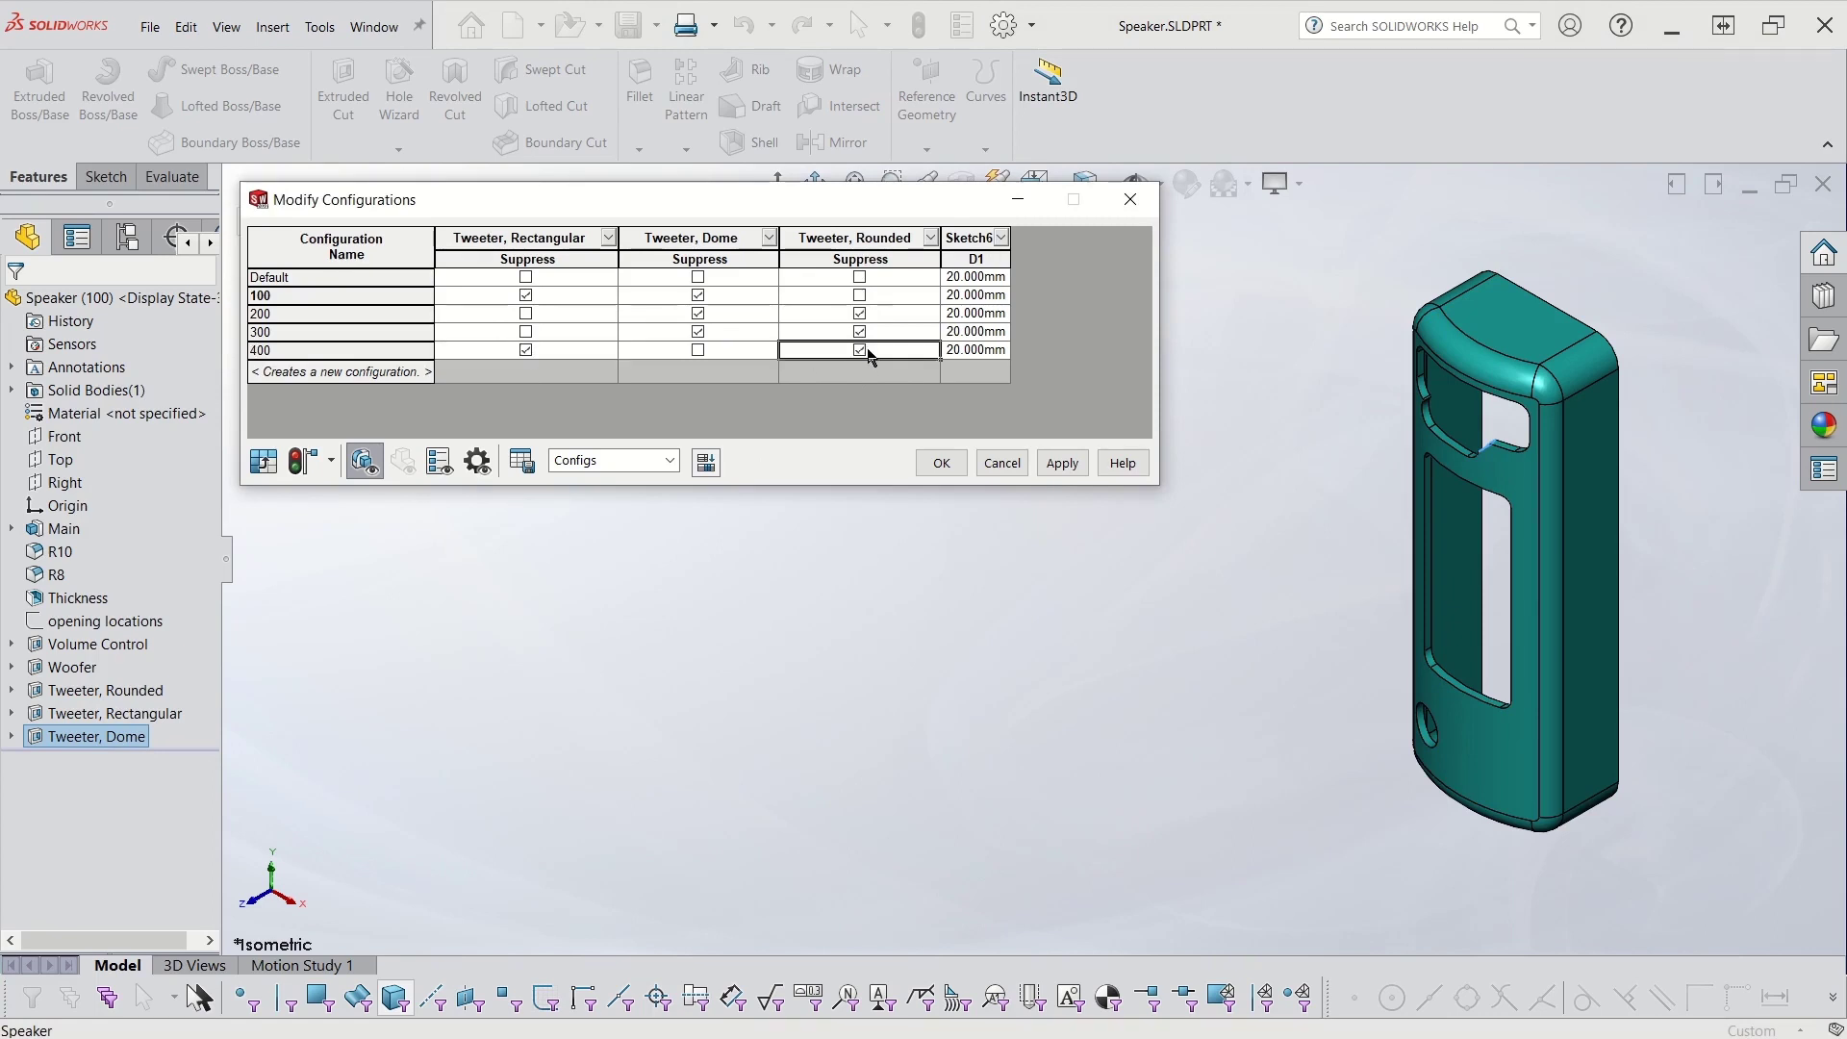
Set configuration 300's Sketch6 D1 to 15 mm and apply the changes.
{"action": "left_click", "coordinate": [298, 315]}
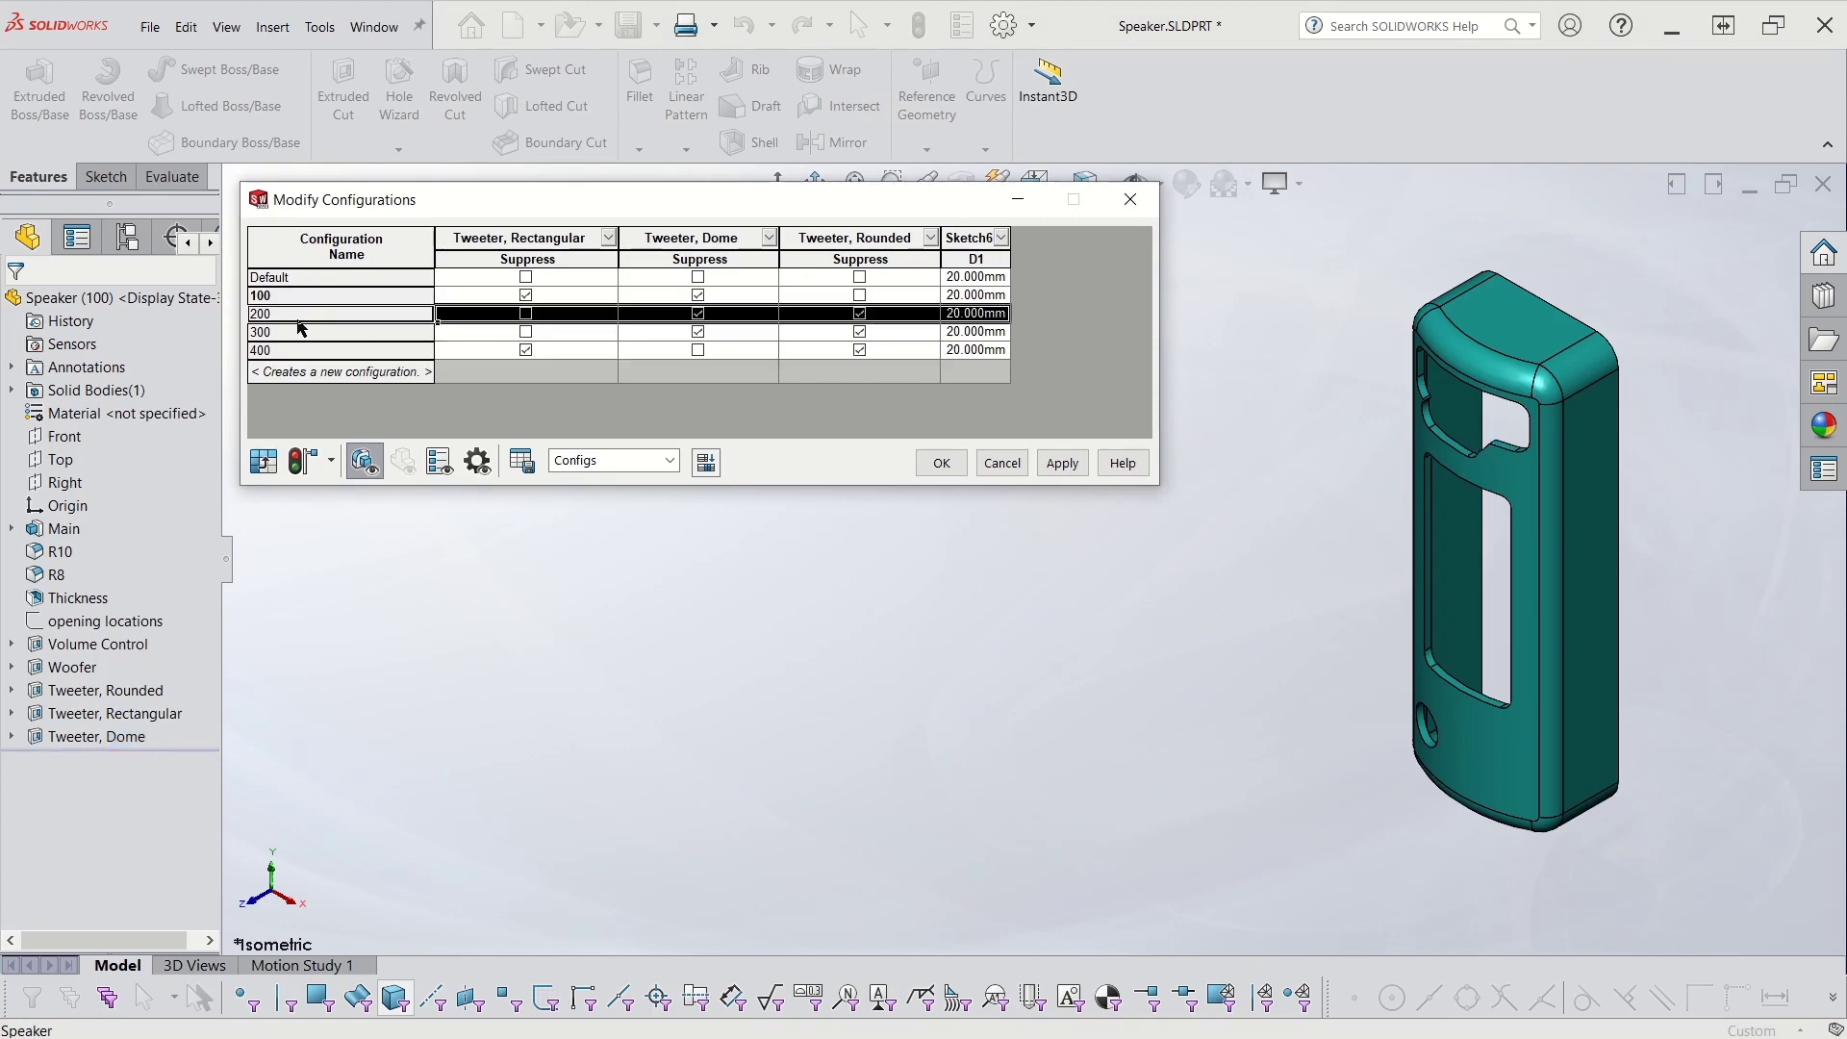
{"action": "left_click", "coordinate": [303, 333]}
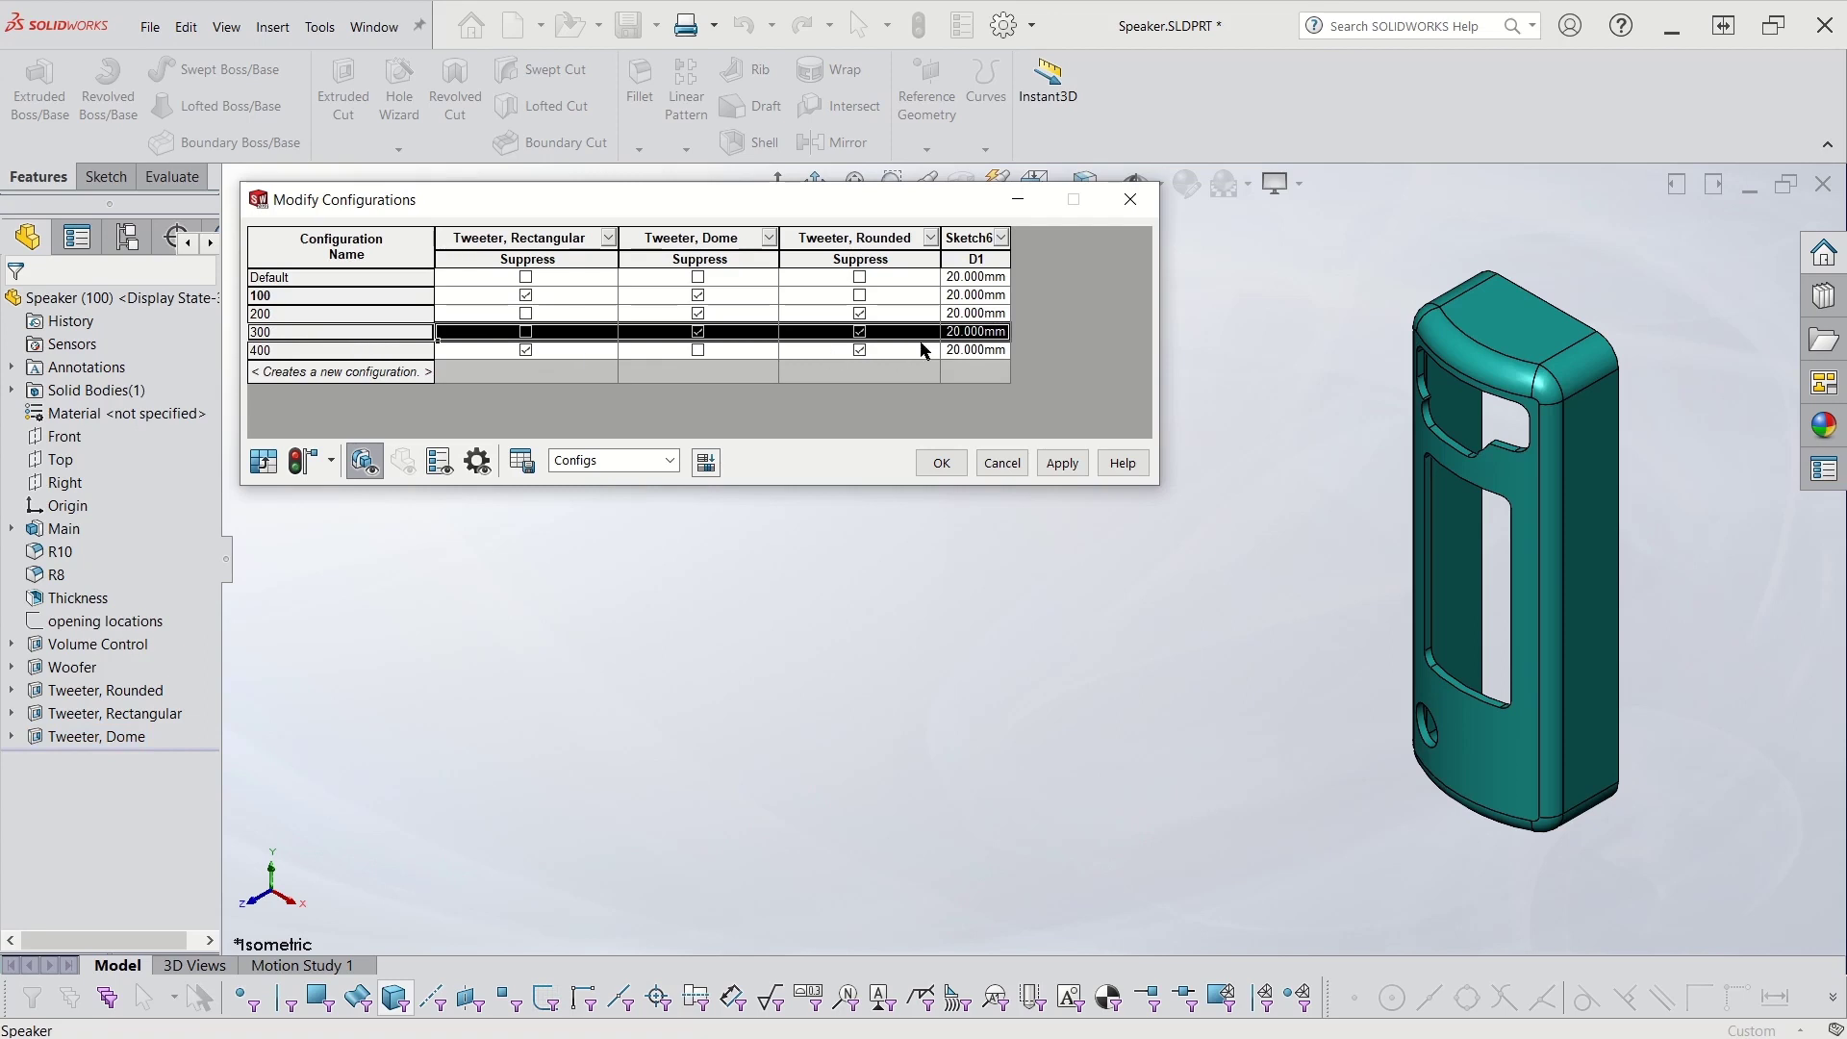
{"action": "left_click", "coordinate": [972, 331]}
{"action": "double_click", "coordinate": [972, 330]}
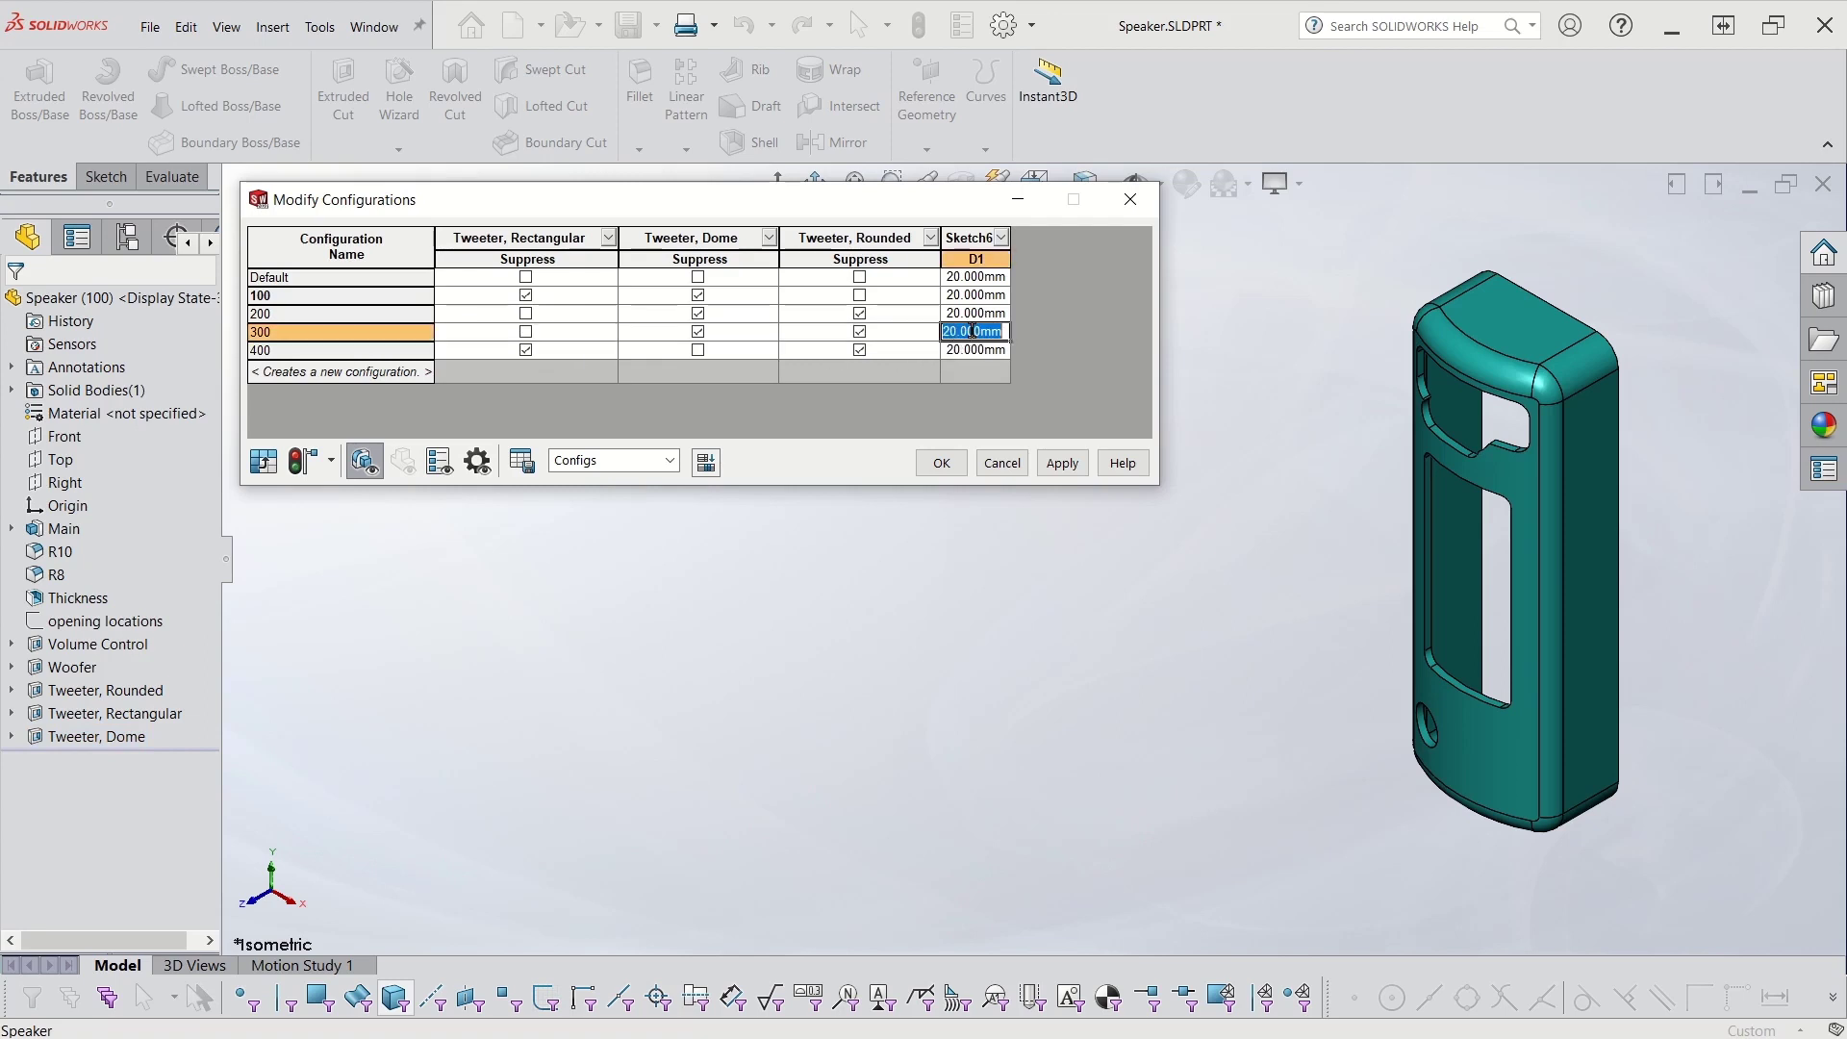
{"action": "key", "text": "BackSpace"}
{"action": "type", "text": "15"}
{"action": "key", "text": "Return"}
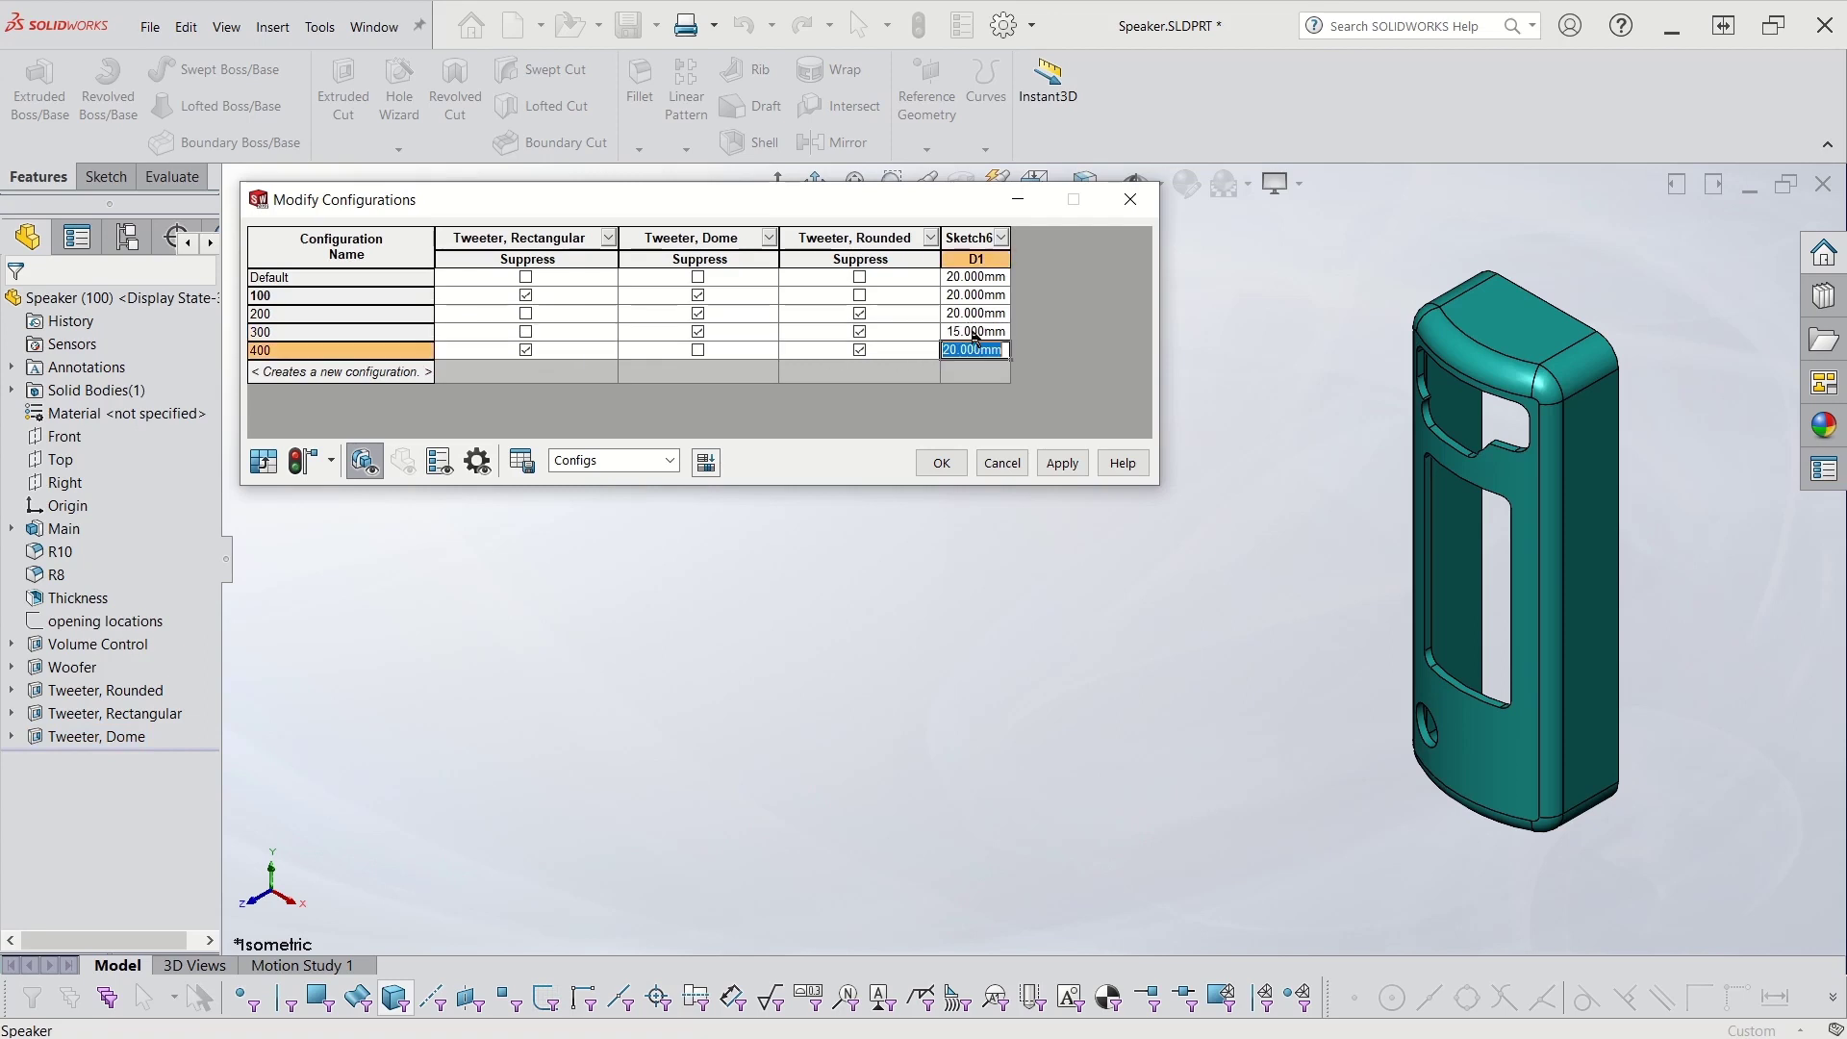
{"action": "left_click", "coordinate": [1076, 464]}
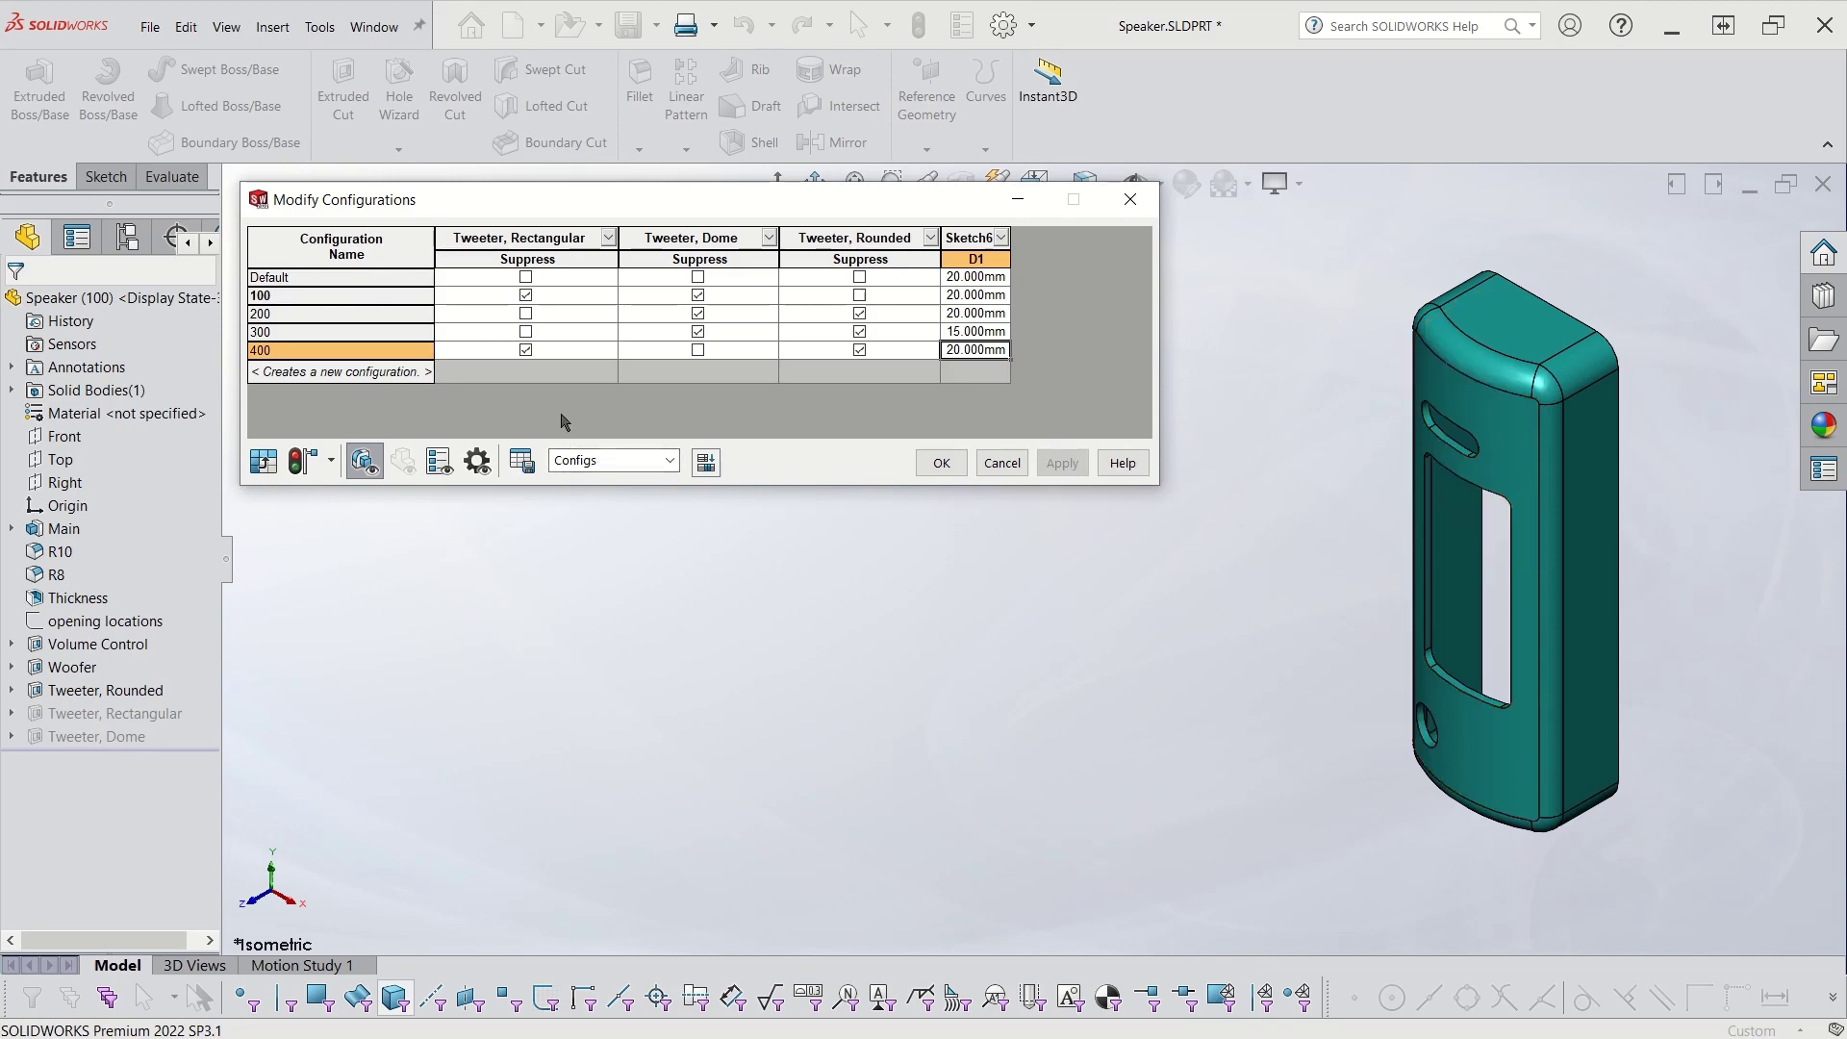
{"action": "left_click", "coordinate": [539, 456]}
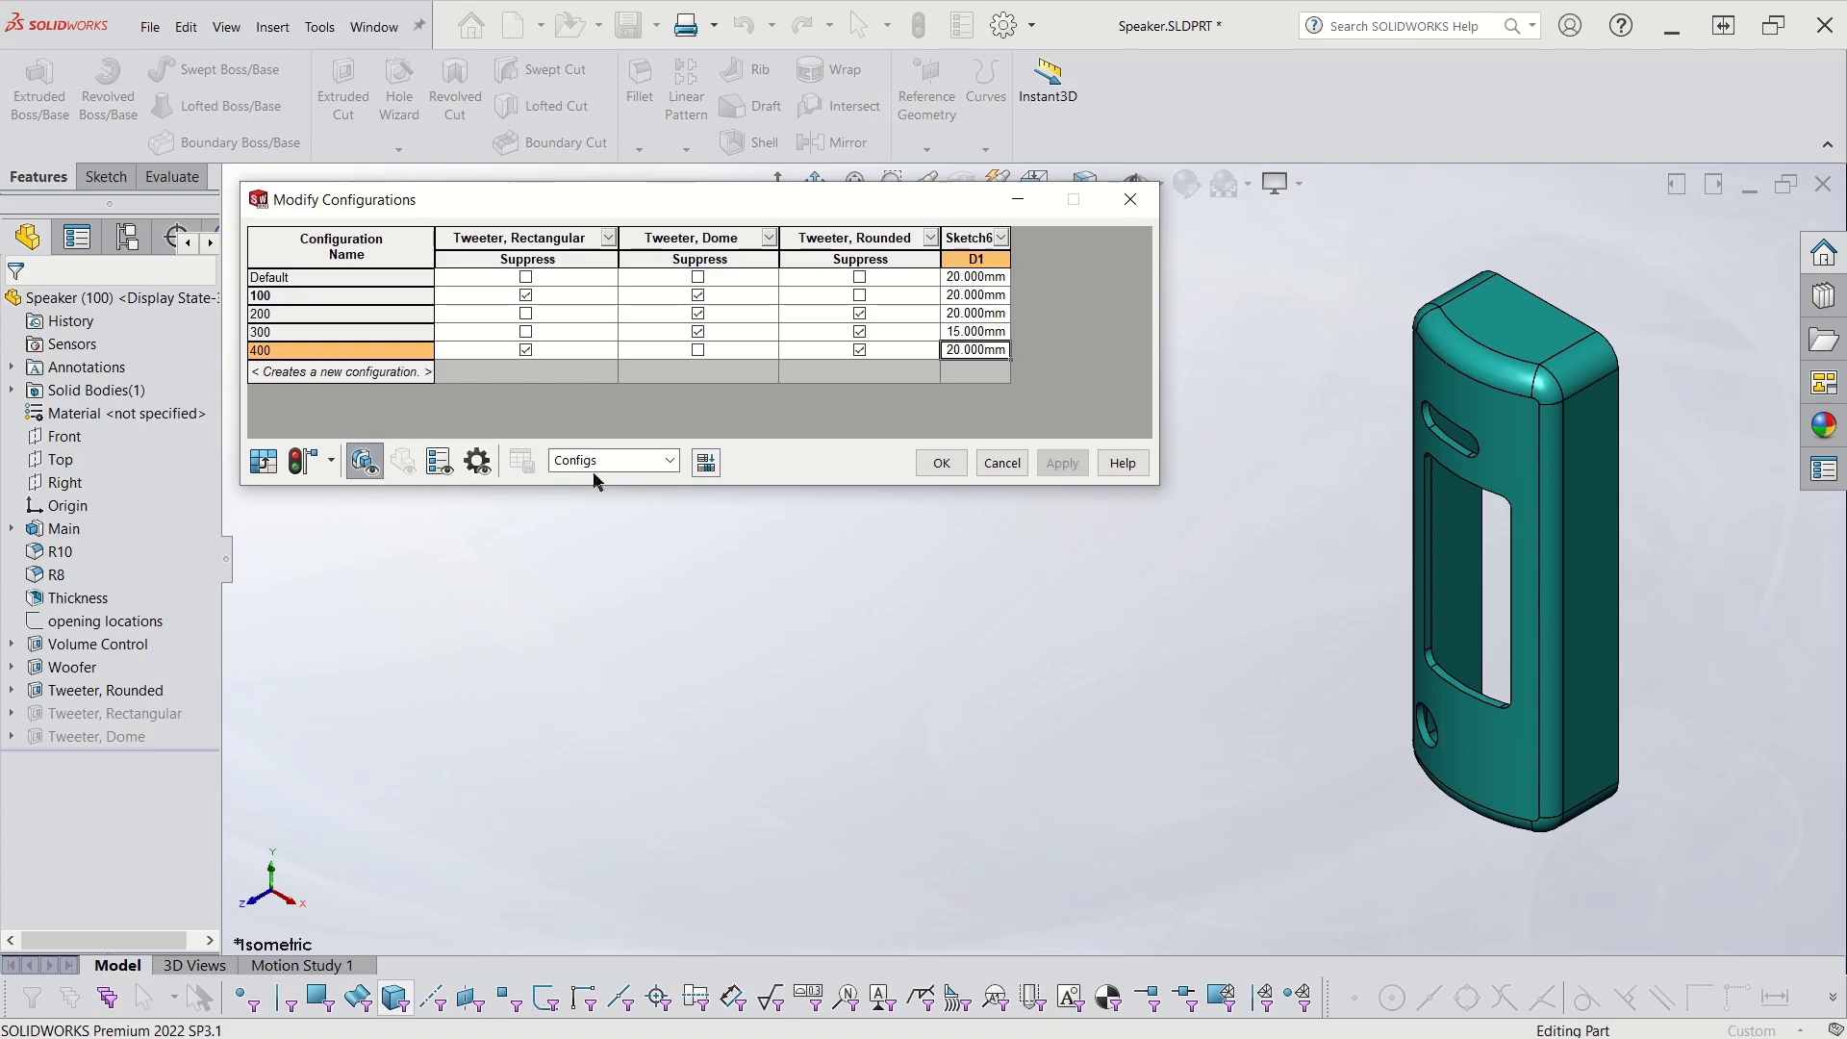
Close the configuration table, fit the model in view, and show the Configurations toolbar.
{"action": "left_click", "coordinate": [942, 463]}
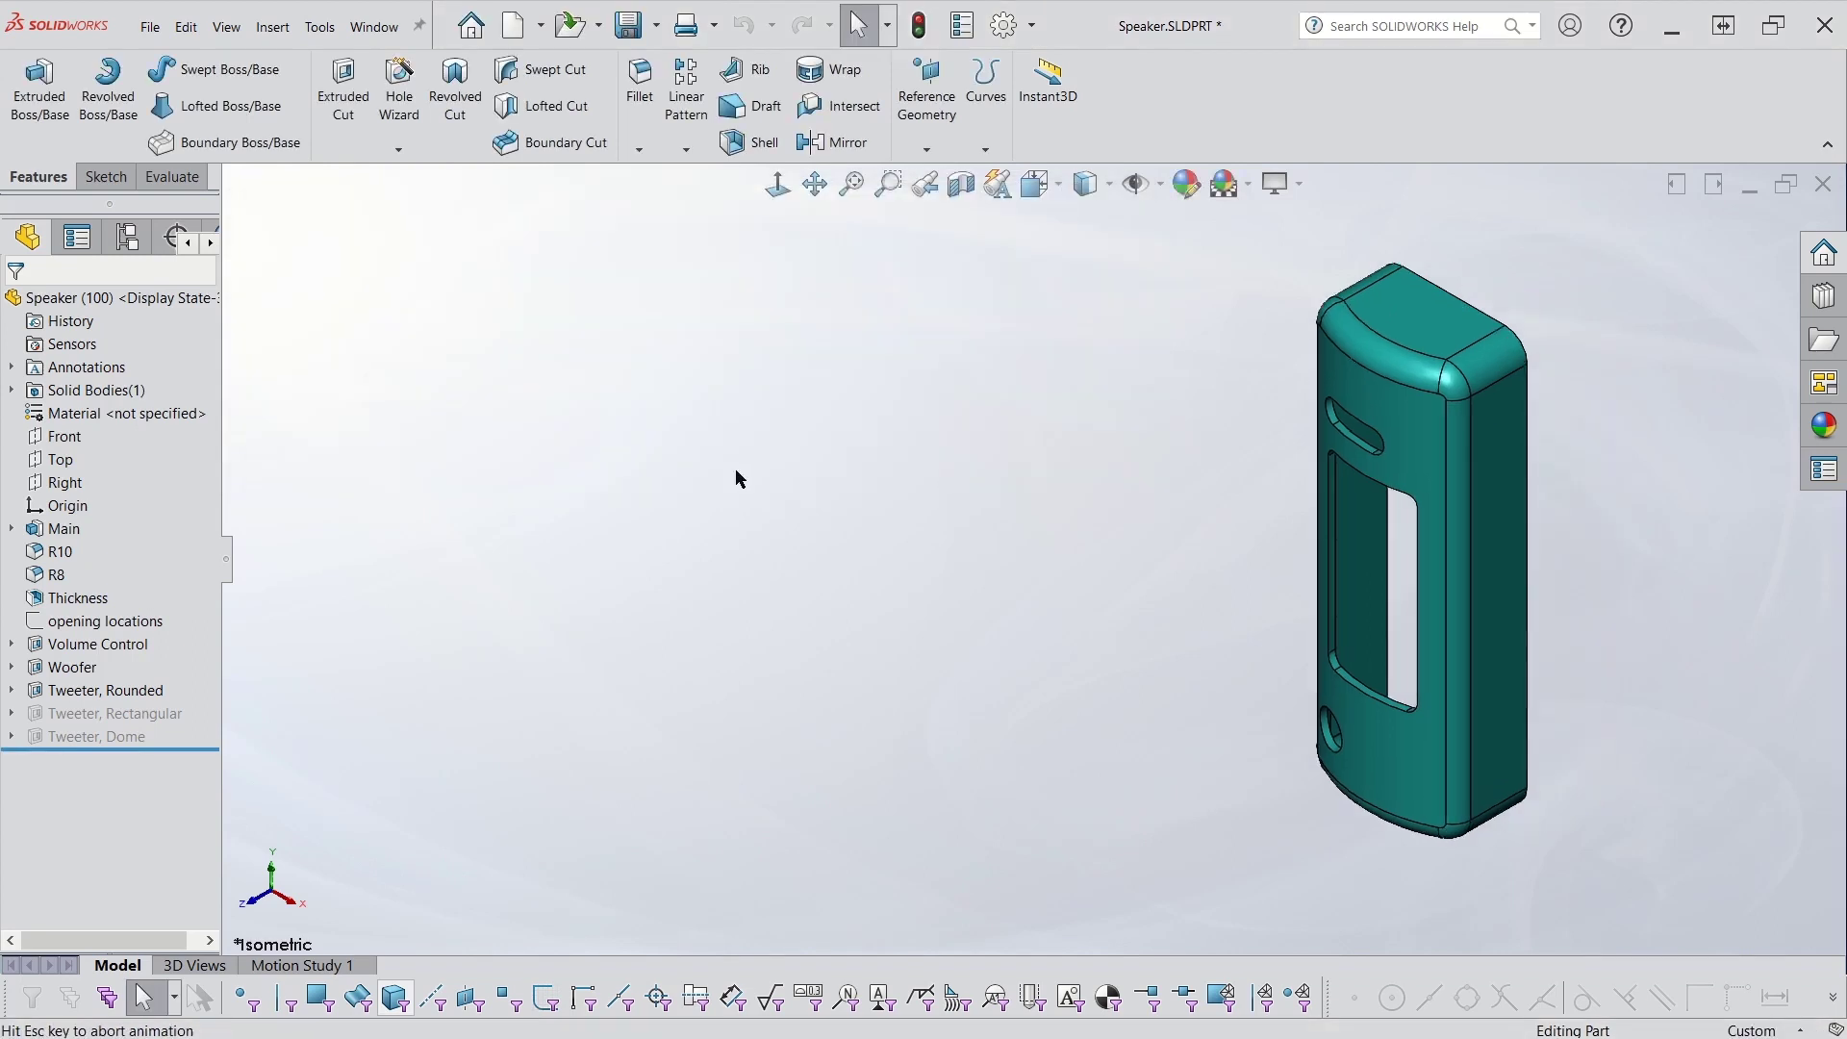
{"action": "key", "text": "f"}
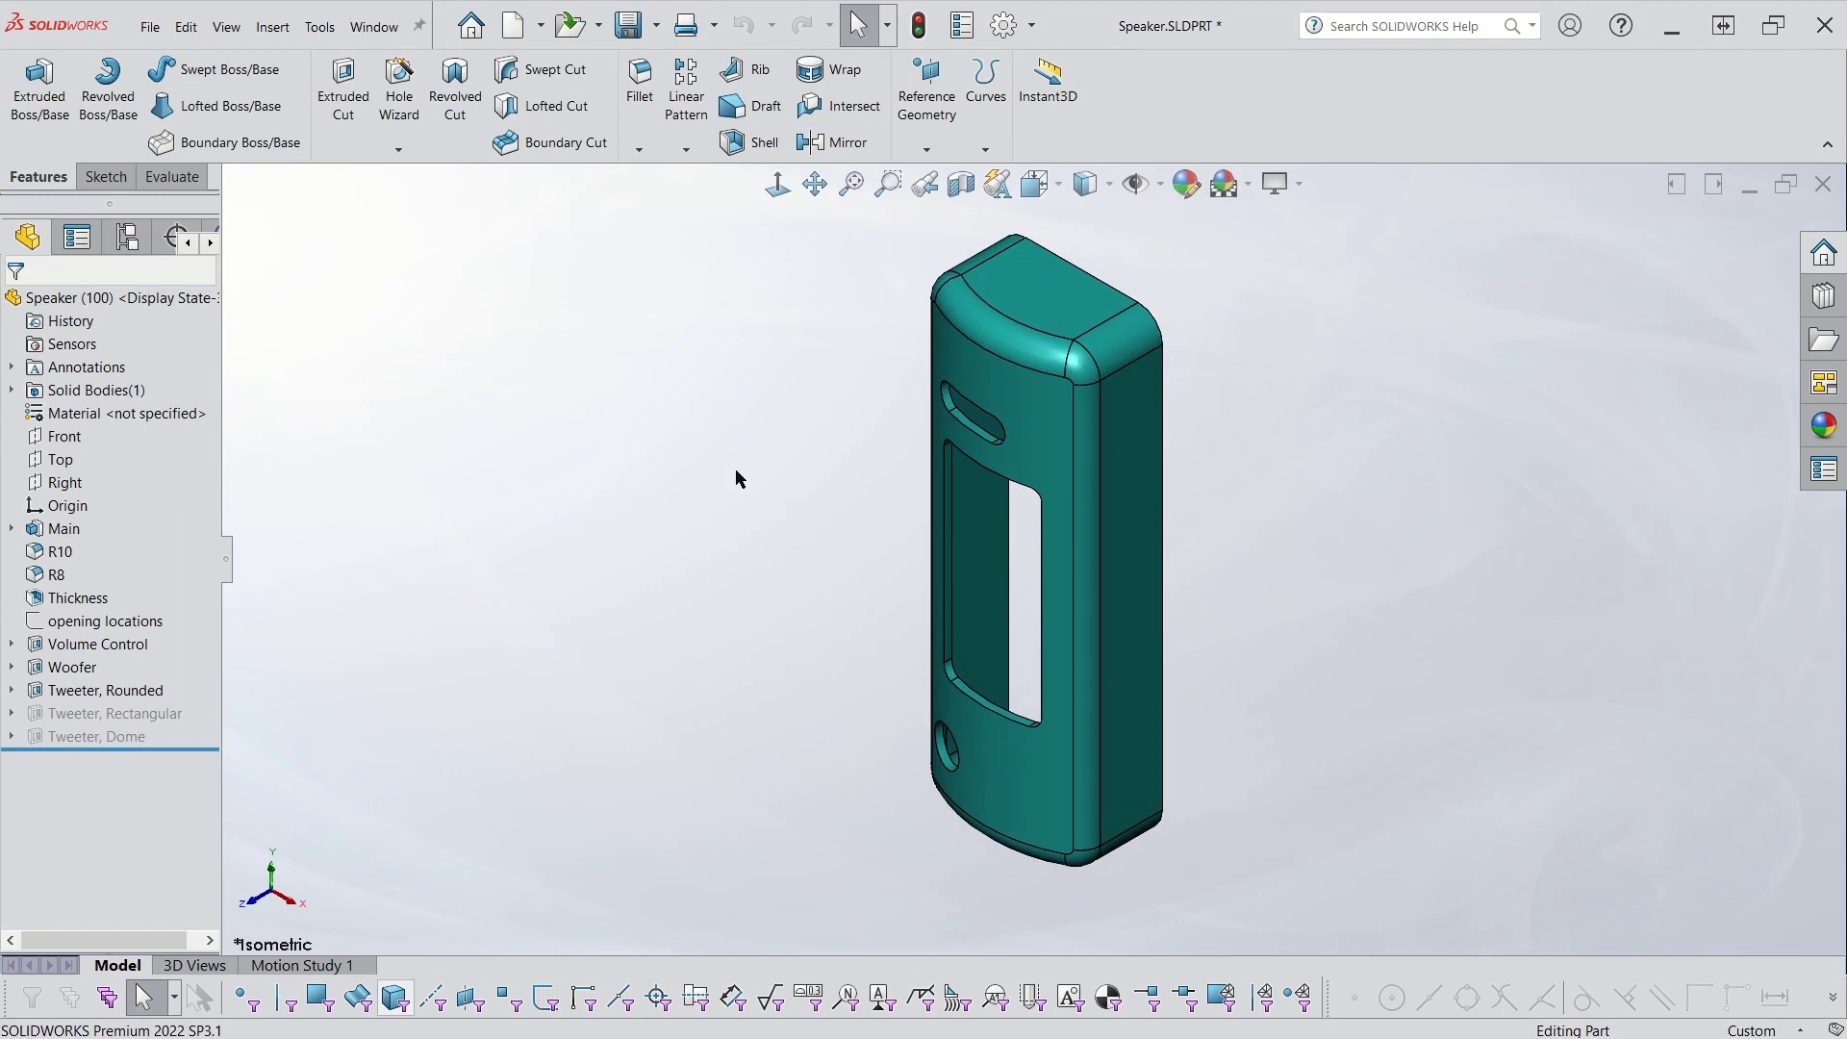
{"action": "right_click", "coordinate": [1142, 104]}
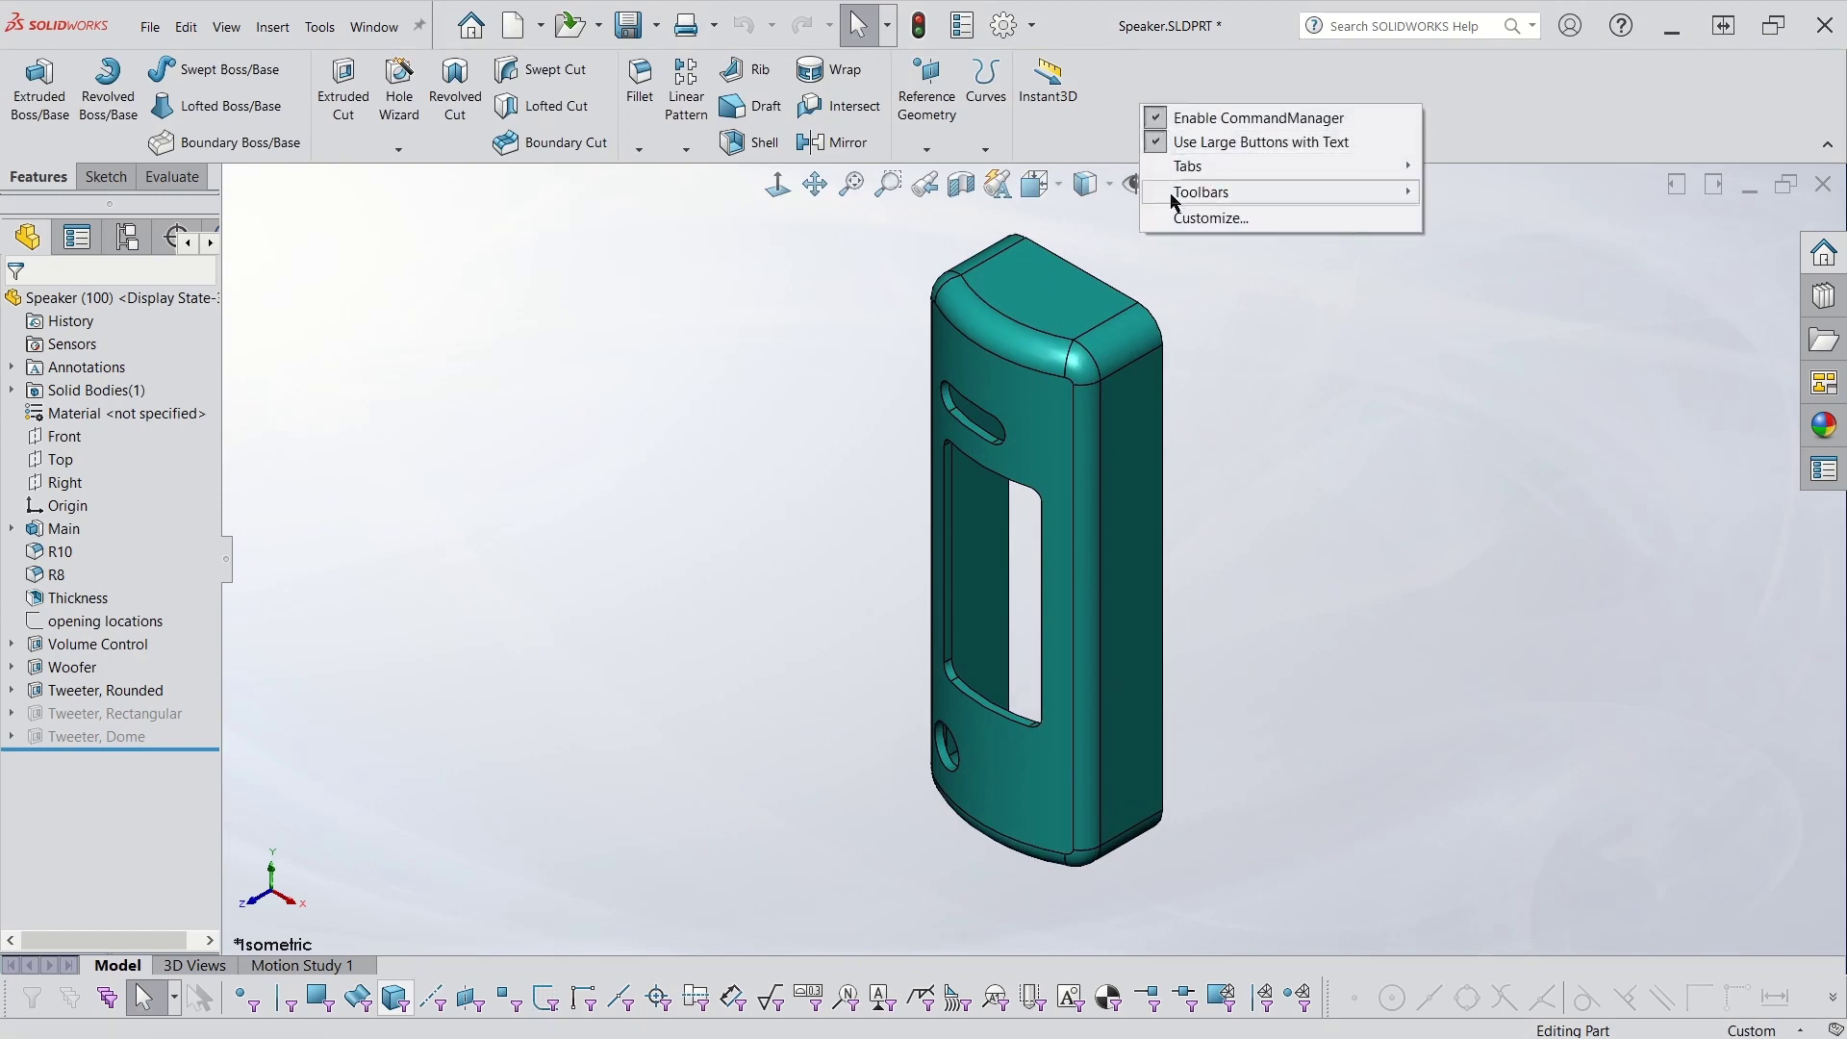
{"action": "mouse_move", "coordinate": [1176, 197]}
{"action": "left_click", "coordinate": [670, 312]}
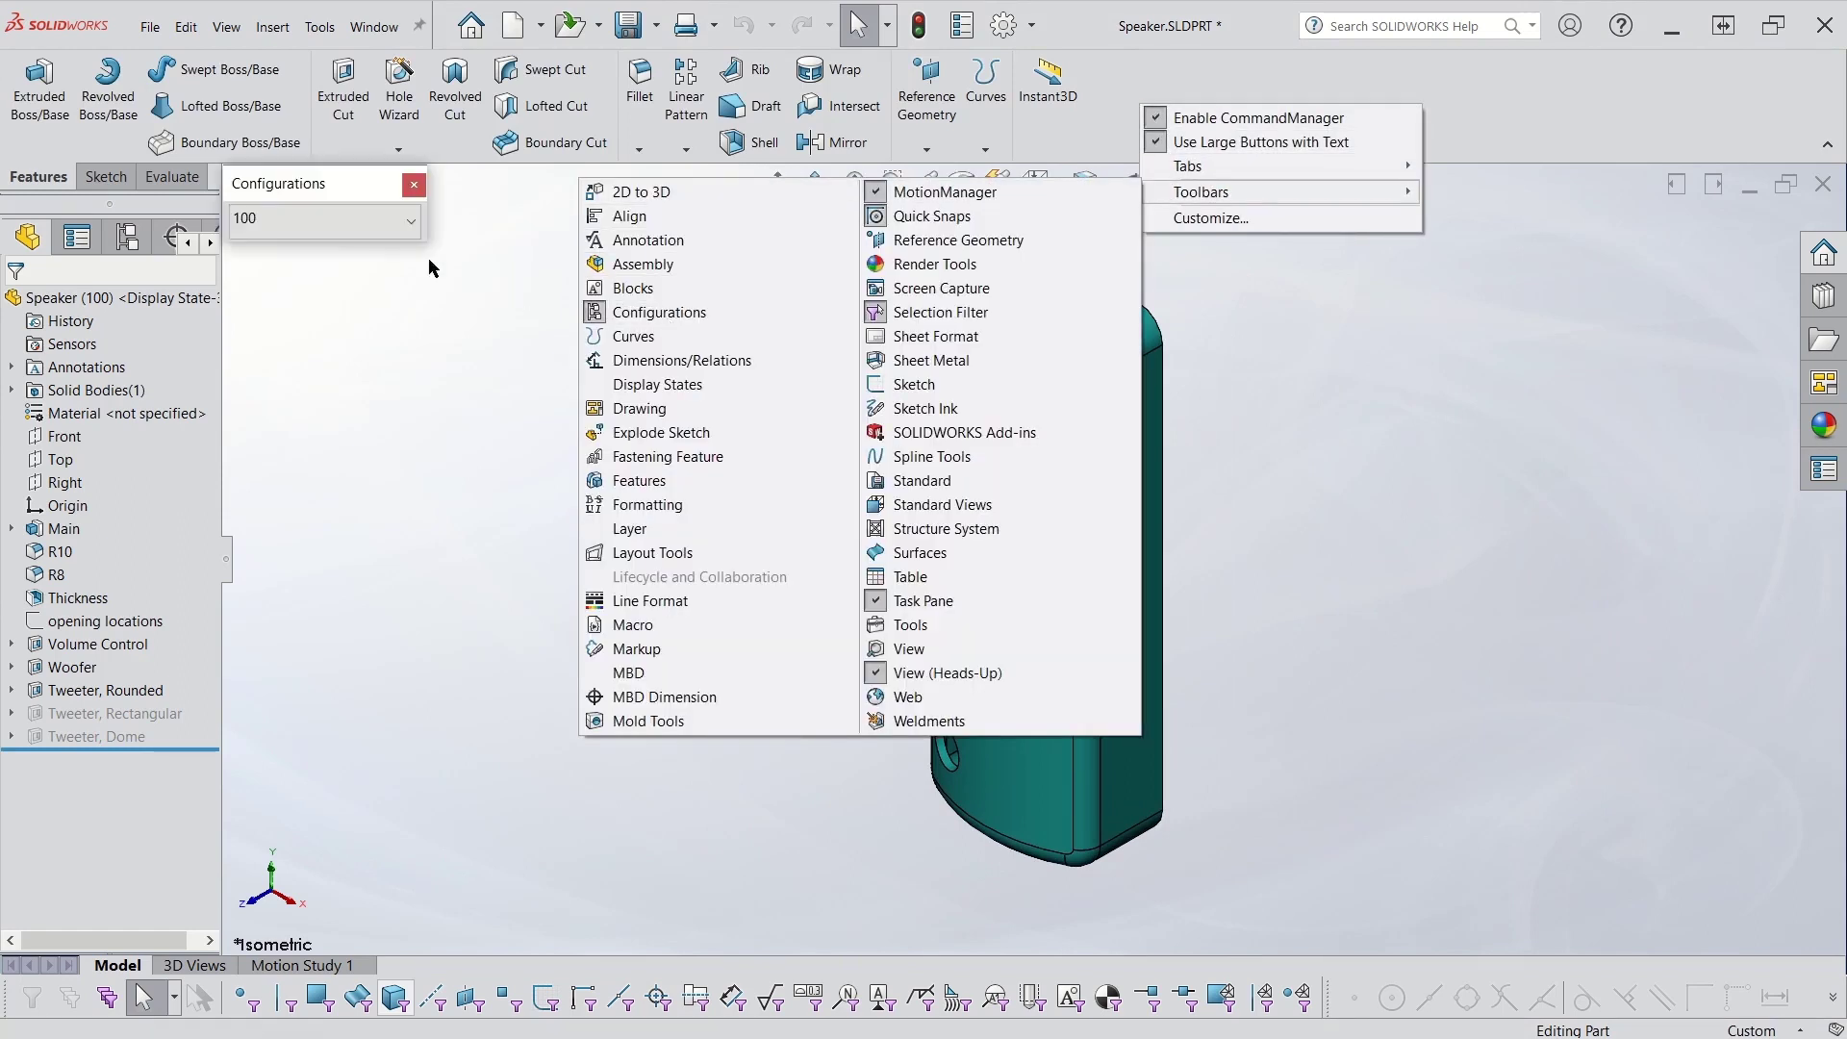
Switch the part through Default, 100 and 200, ending on configuration 300.
{"action": "left_click", "coordinate": [368, 219]}
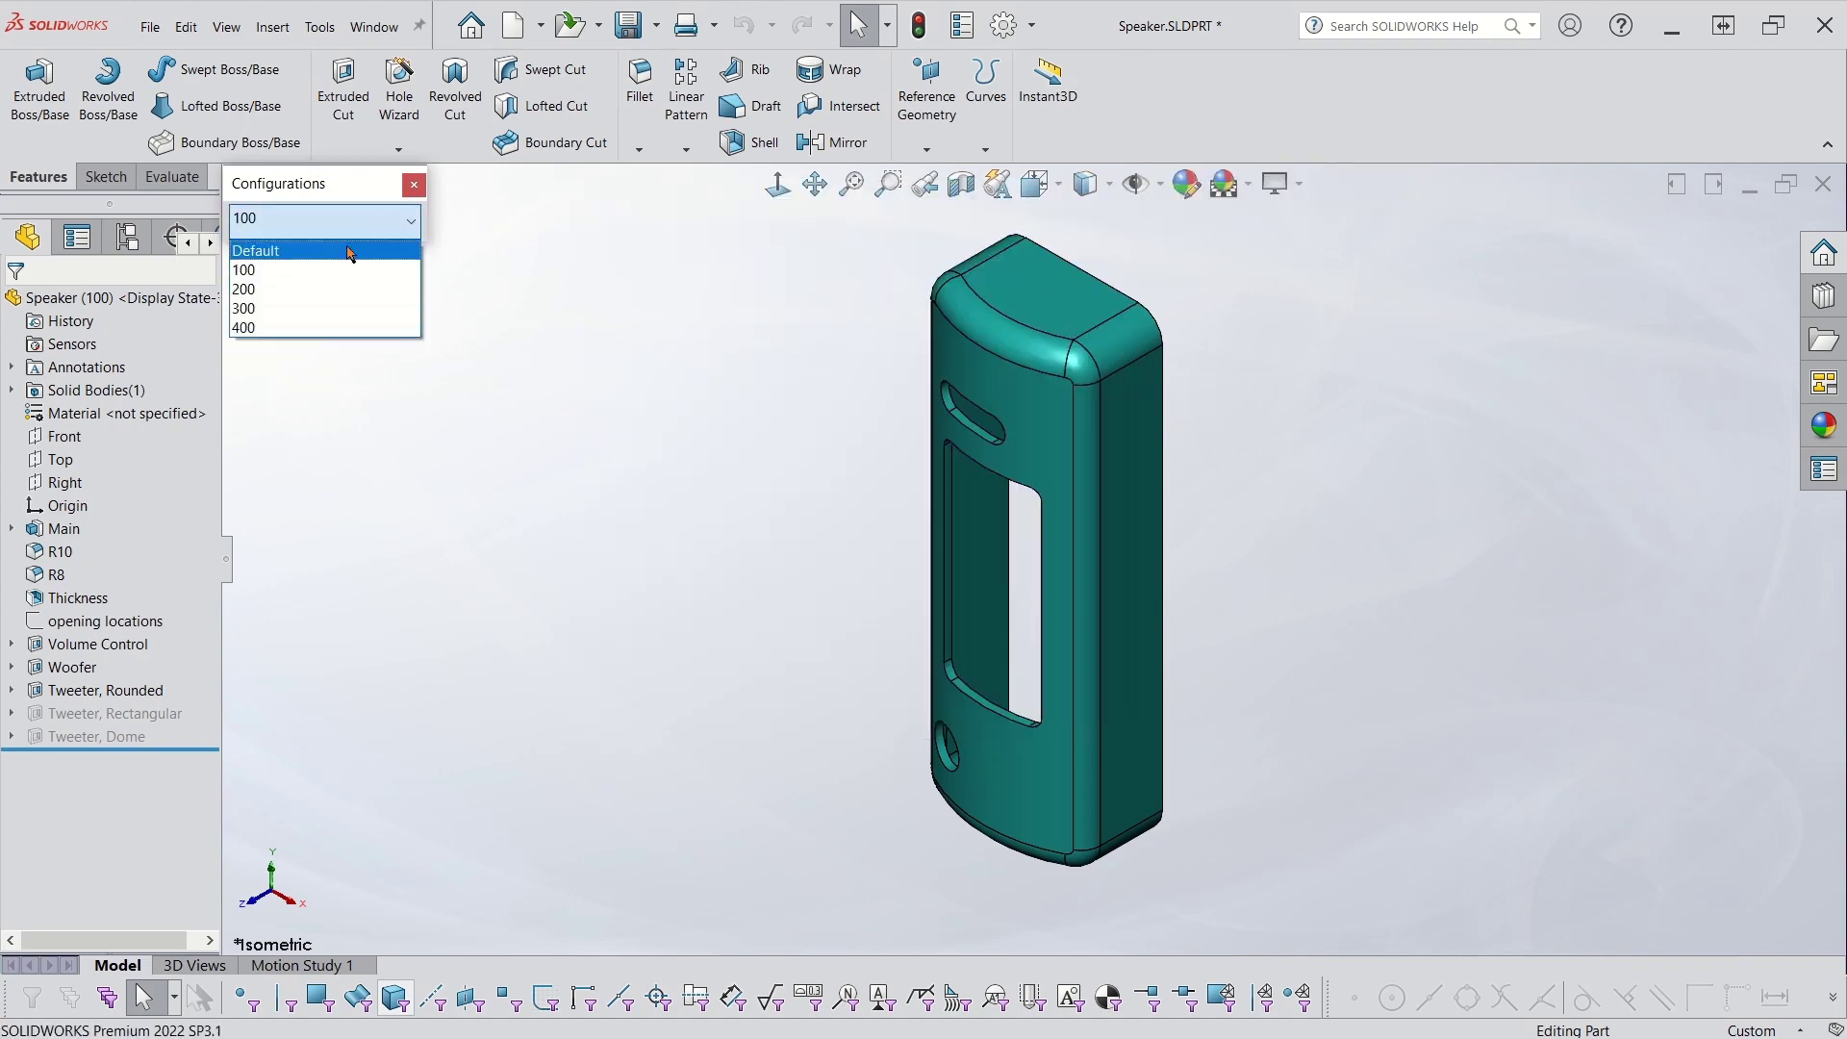
{"action": "left_click", "coordinate": [348, 249]}
{"action": "left_click", "coordinate": [343, 218]}
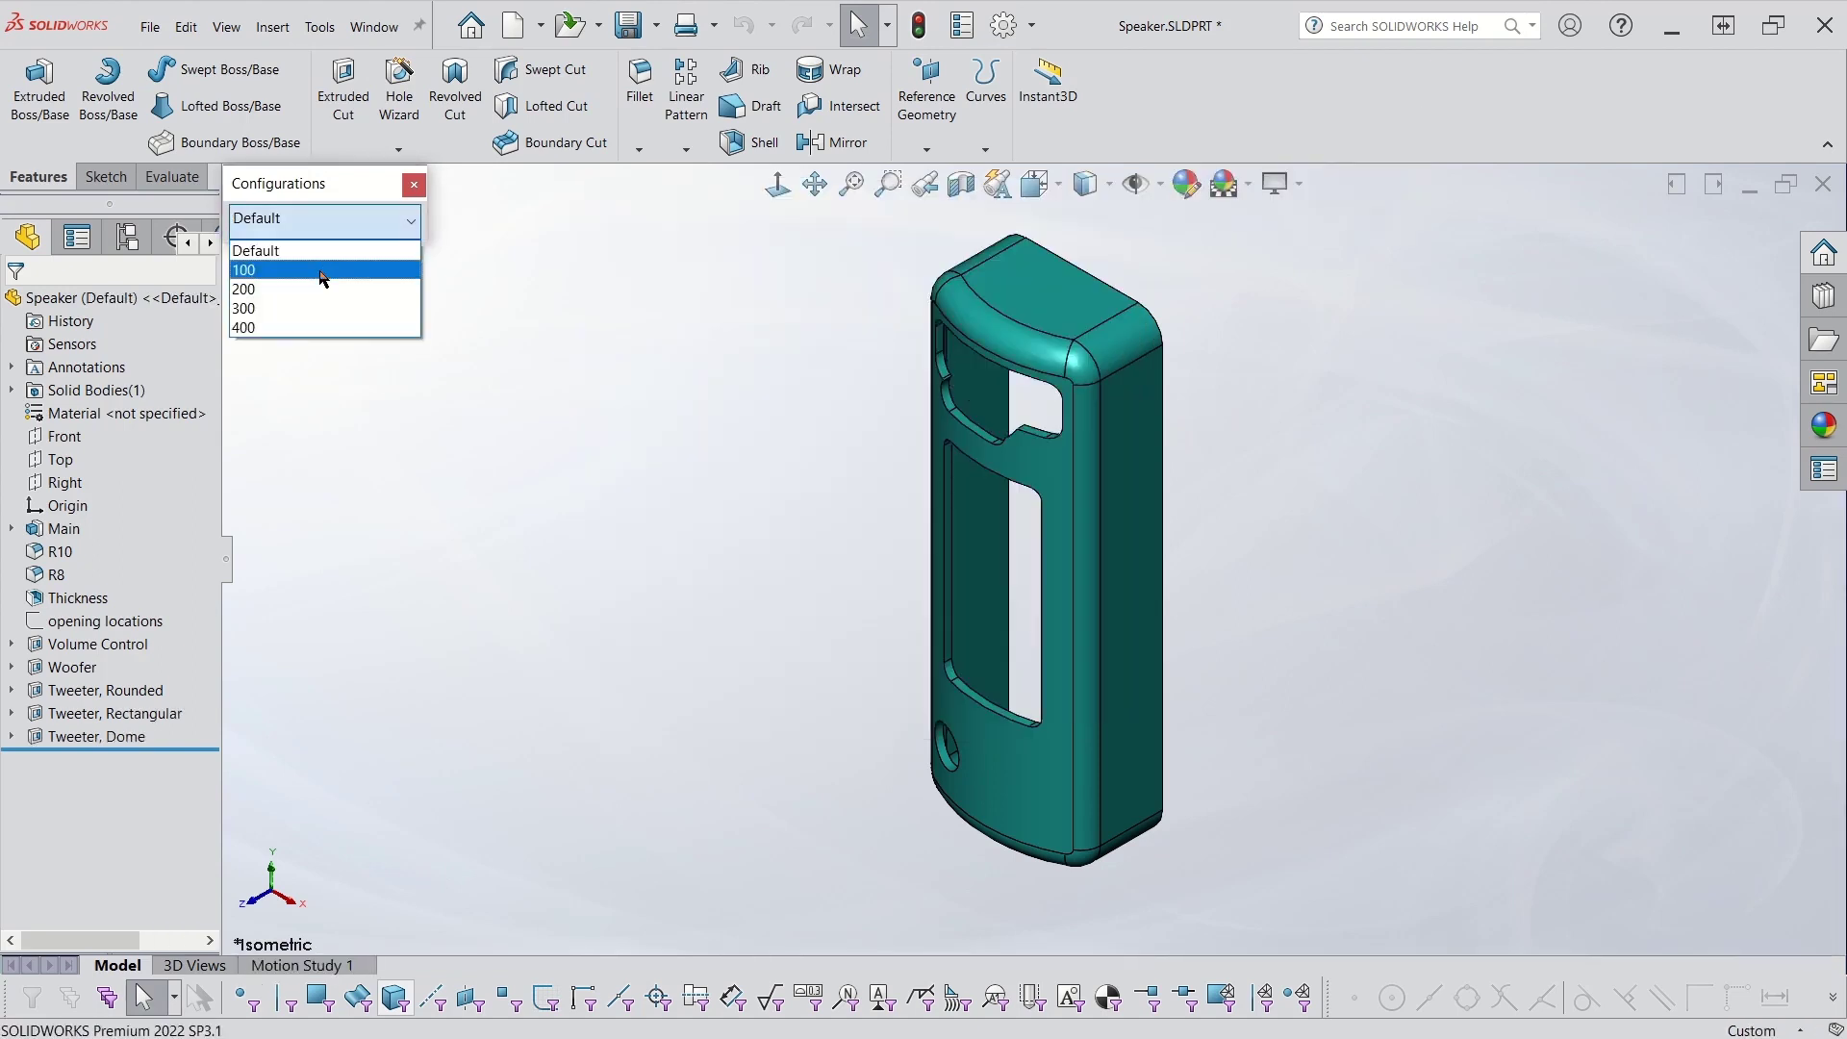
{"action": "left_click", "coordinate": [319, 269]}
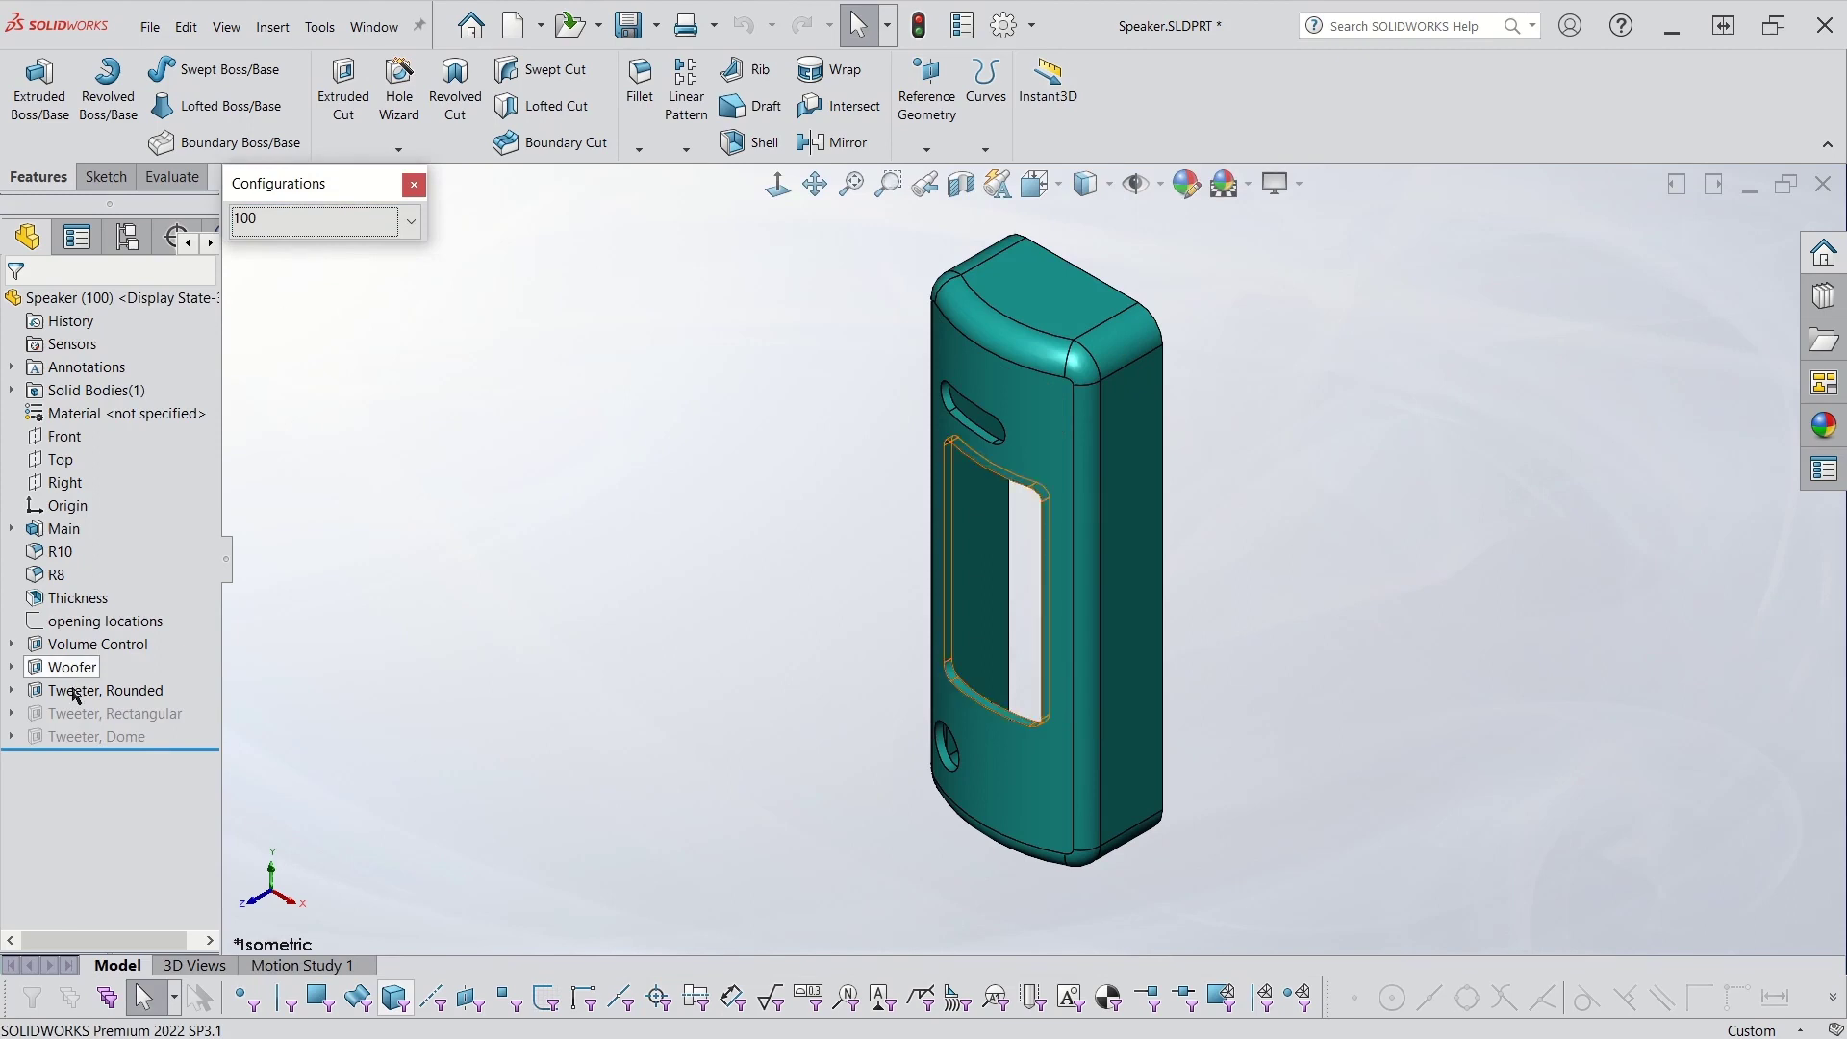
{"action": "left_click", "coordinate": [342, 219]}
{"action": "left_click", "coordinate": [323, 298]}
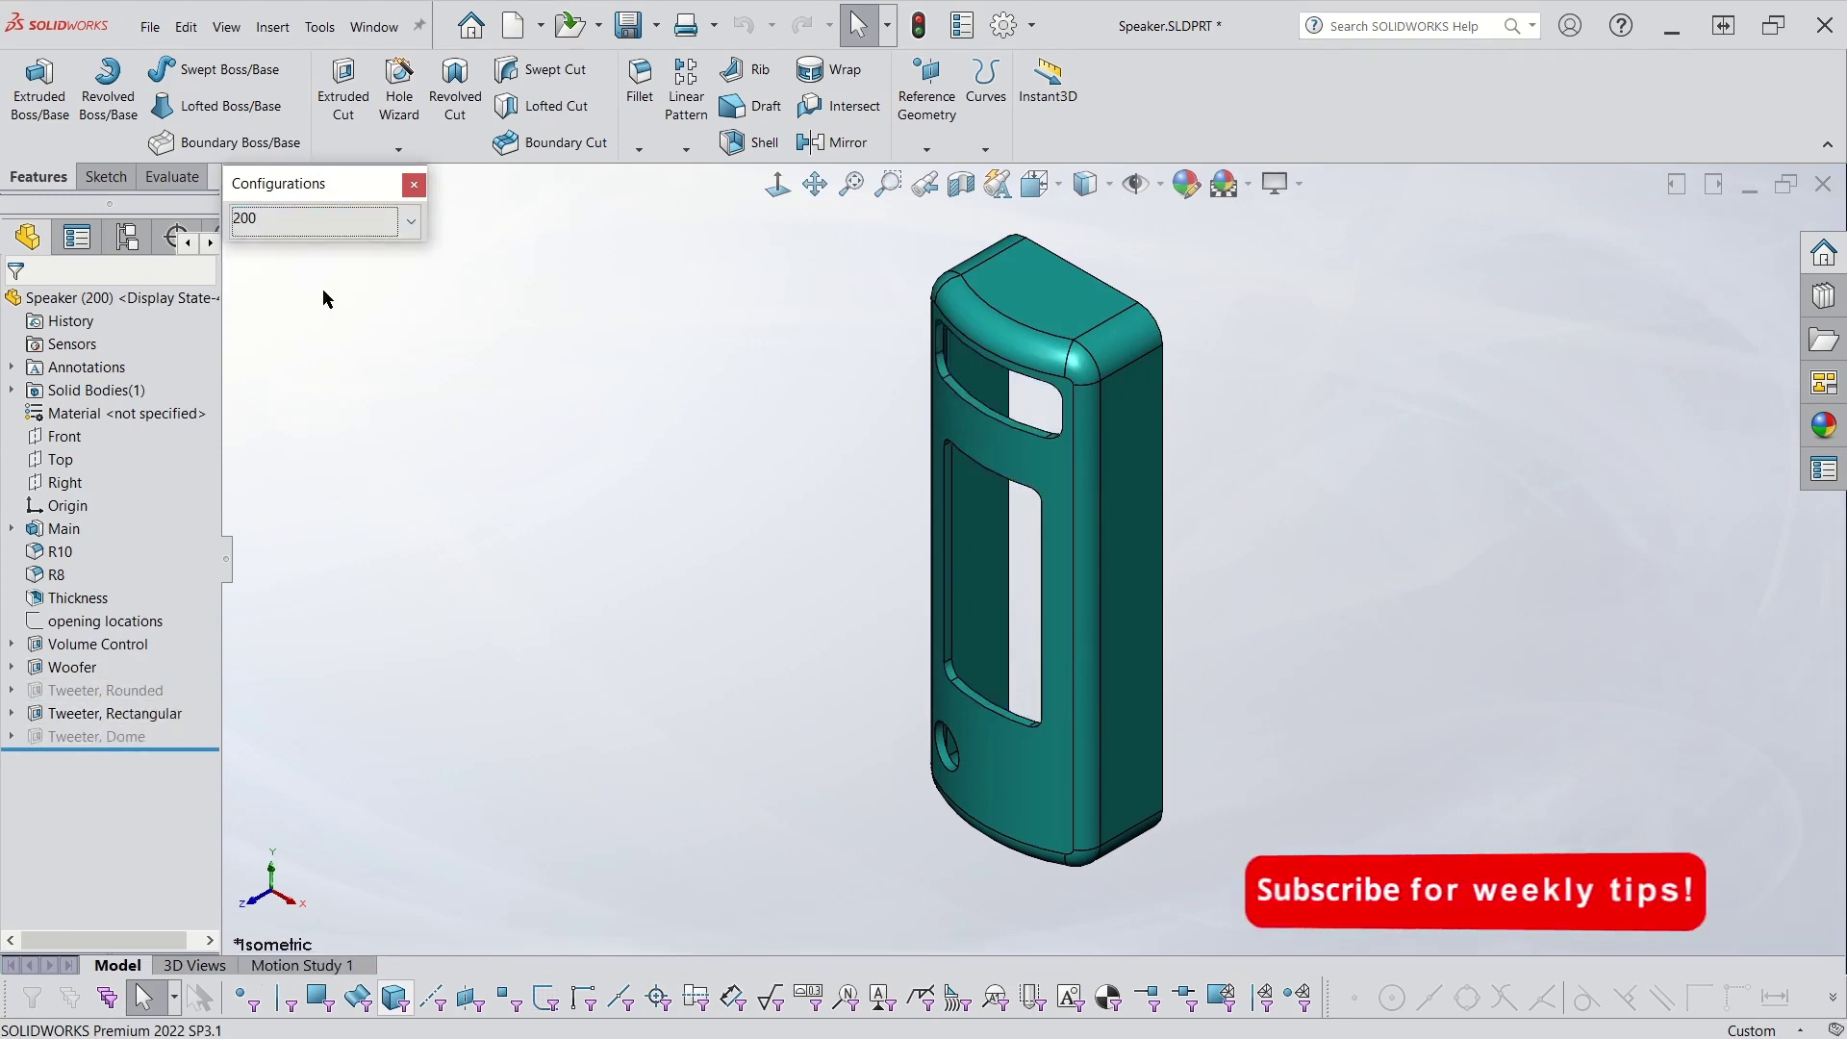
{"action": "left_click", "coordinate": [320, 230]}
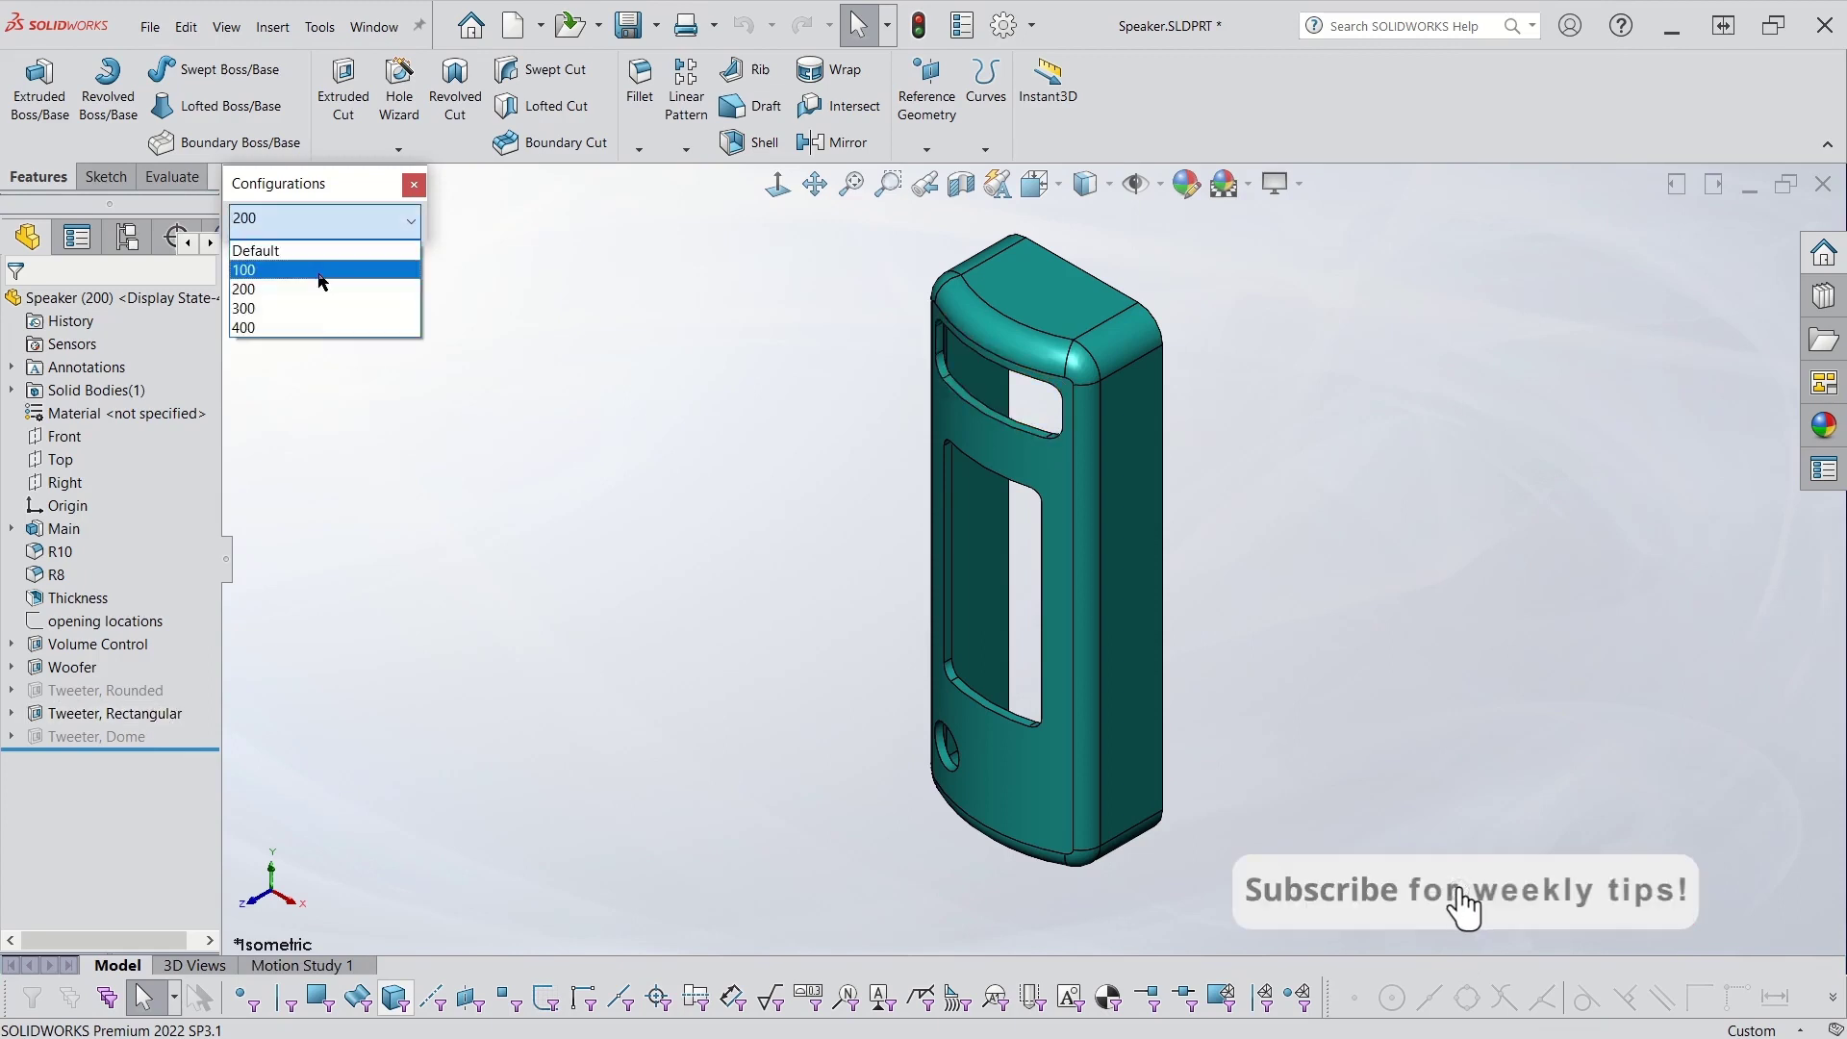
{"action": "left_click", "coordinate": [318, 304]}
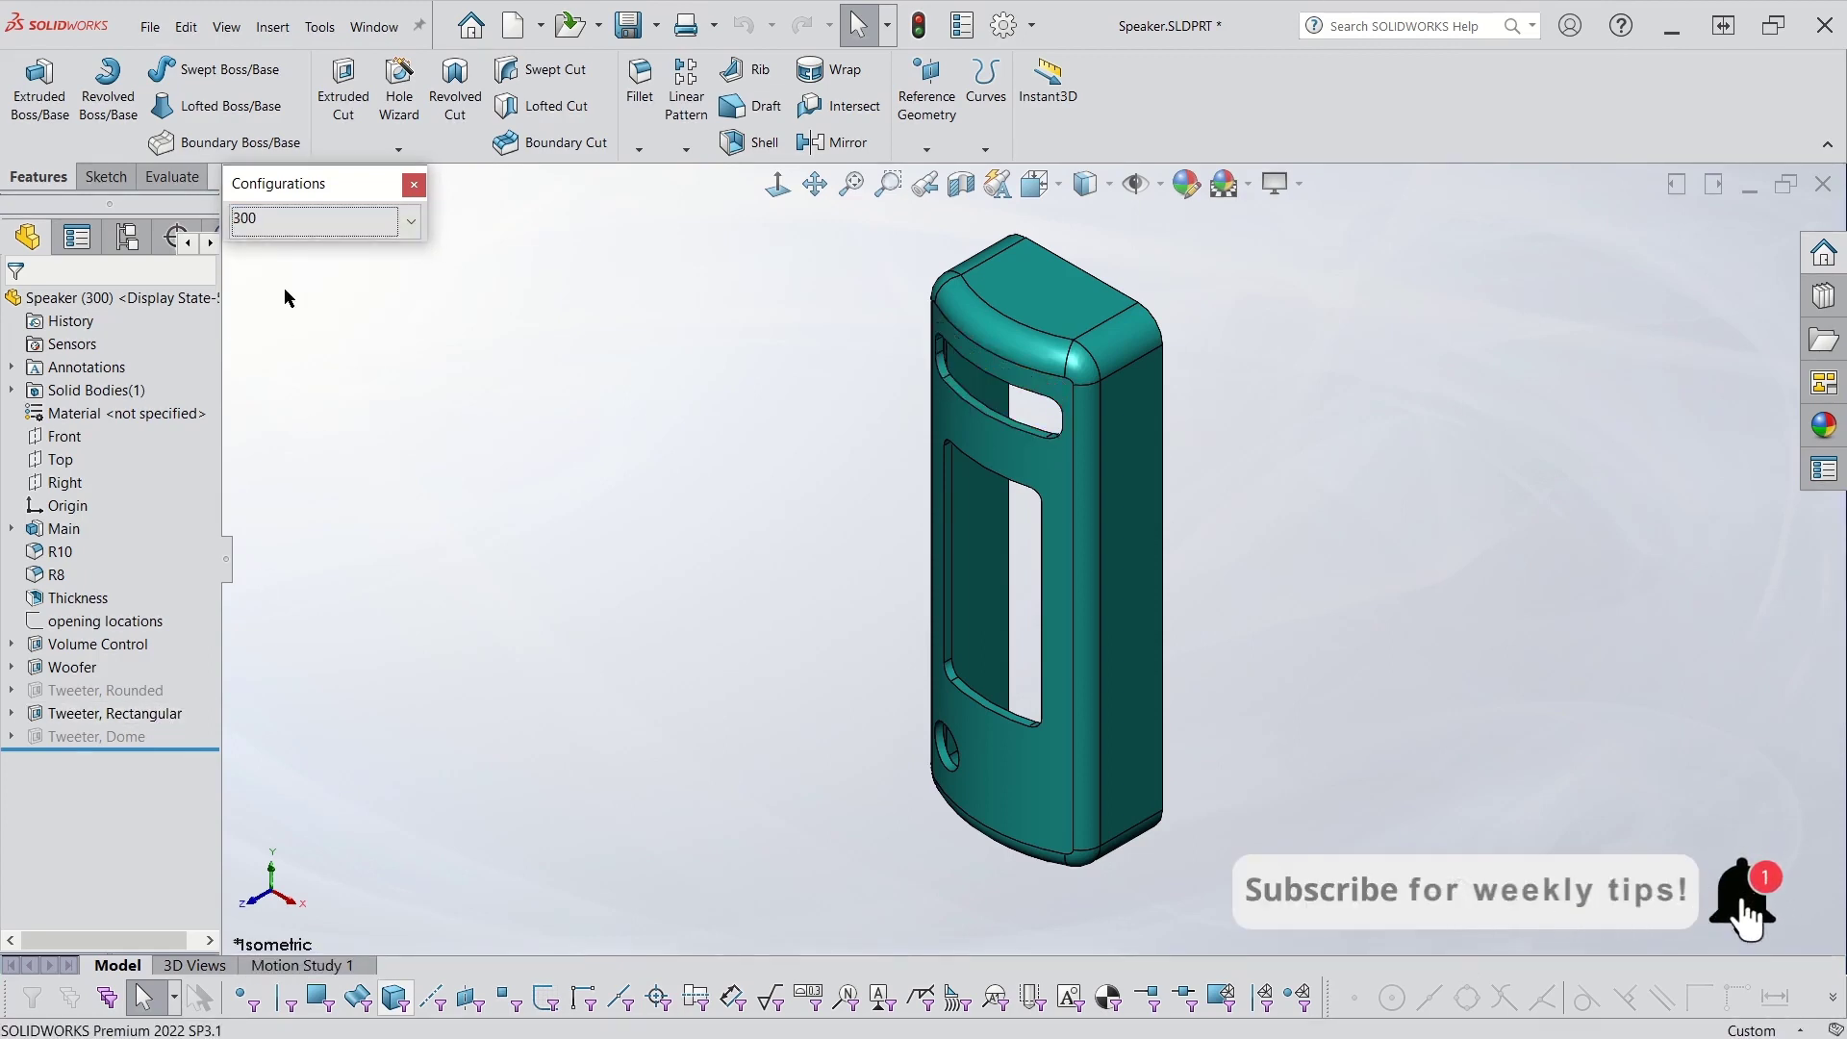